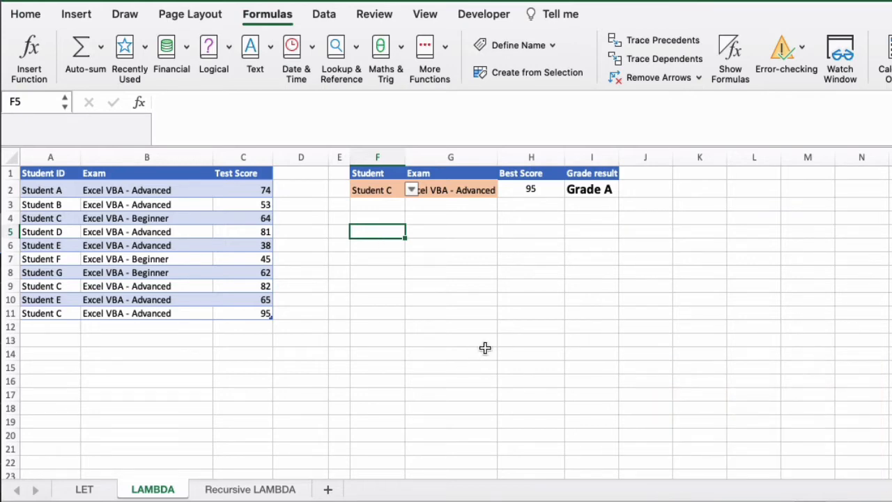
Enter the sample values 1, 2 and 3 in cells F5 to F7.
type("1")
key("Return")
type("2")
key("Return")
type("3")
key("Return")
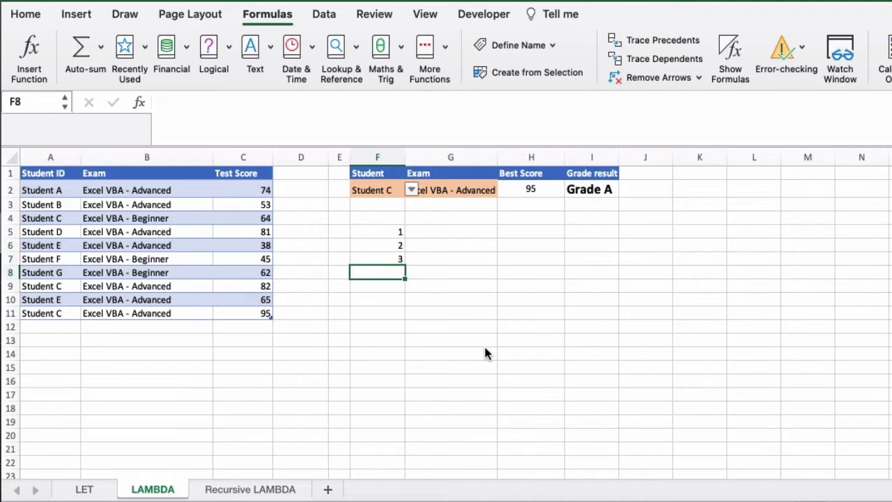
Enter the formula =LAMBDA(x, y, z, x+y+z) in cell F8.
left_click(486, 105)
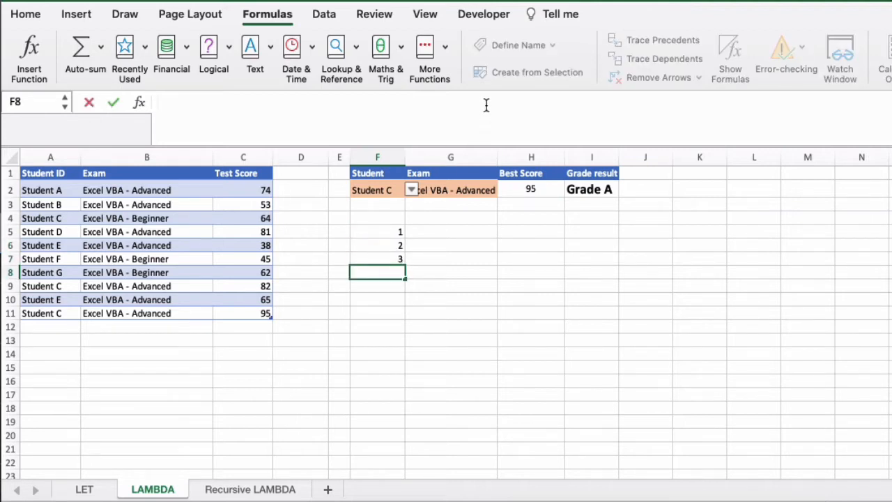
type("=LAMB")
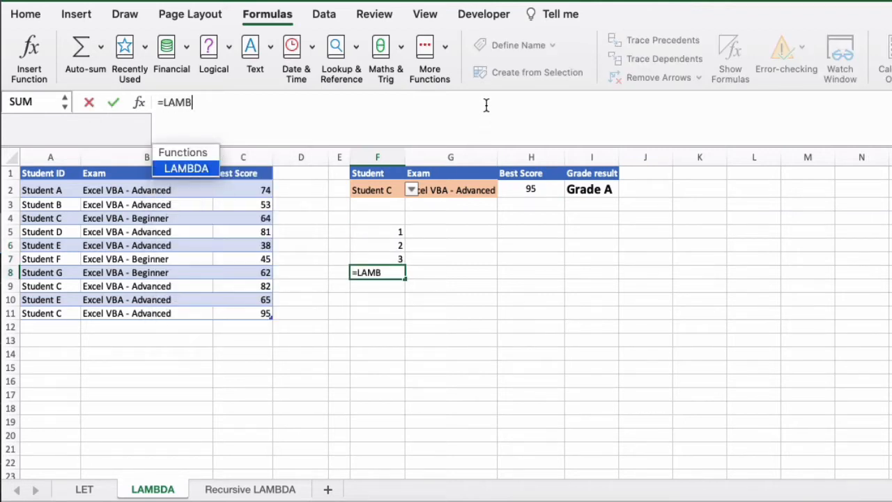
type("DA(")
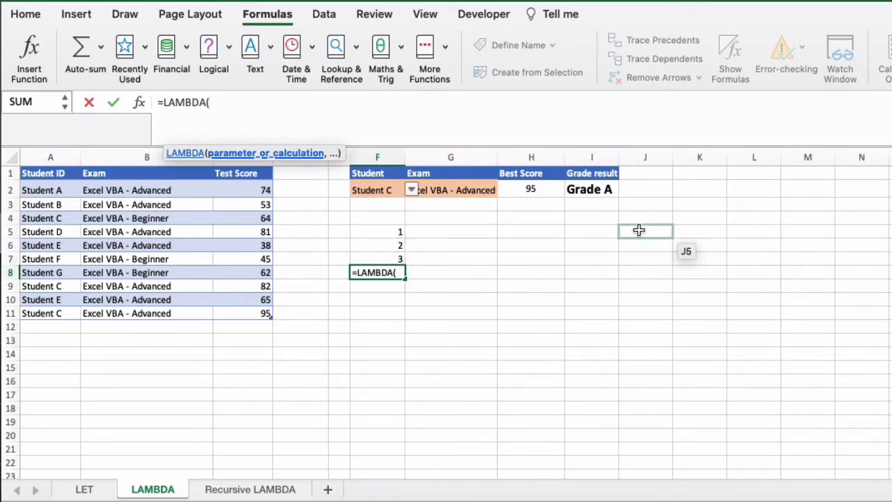
type("x, y,")
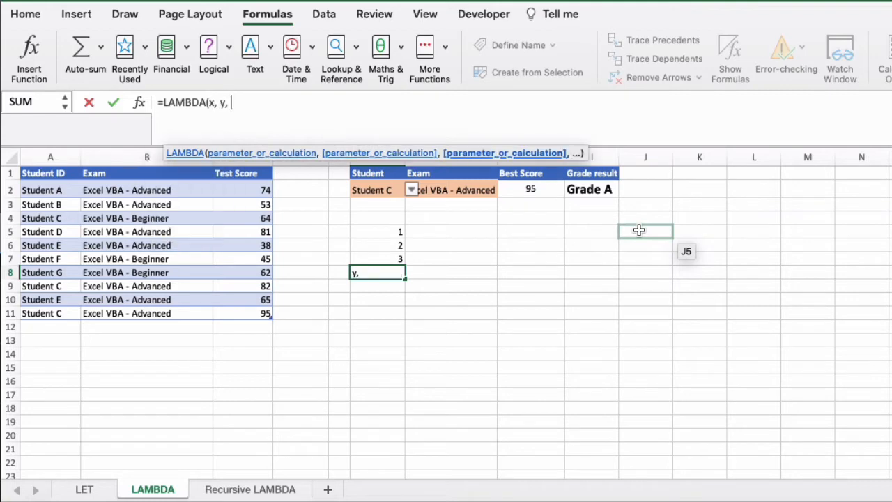
type(" z,")
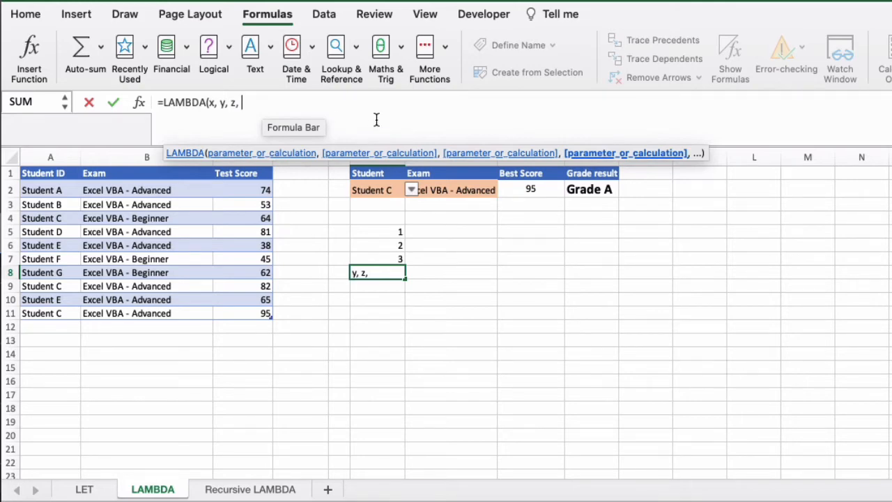
type("x+y+z")
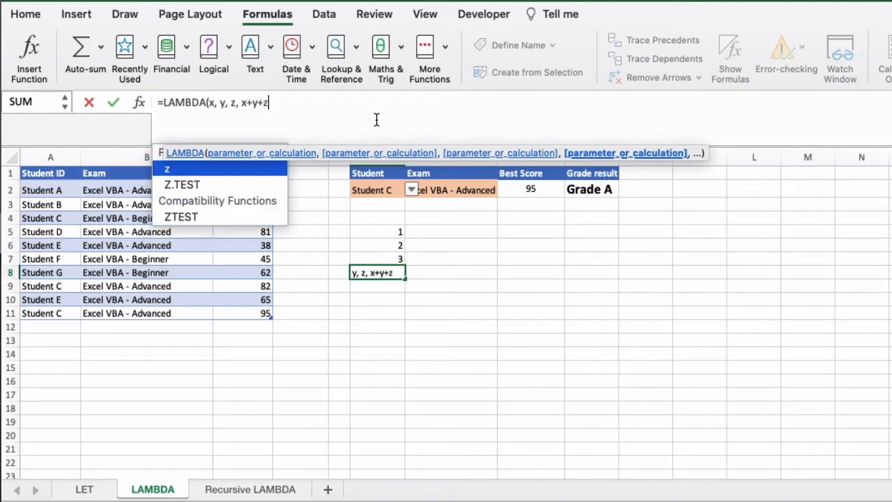
type(")")
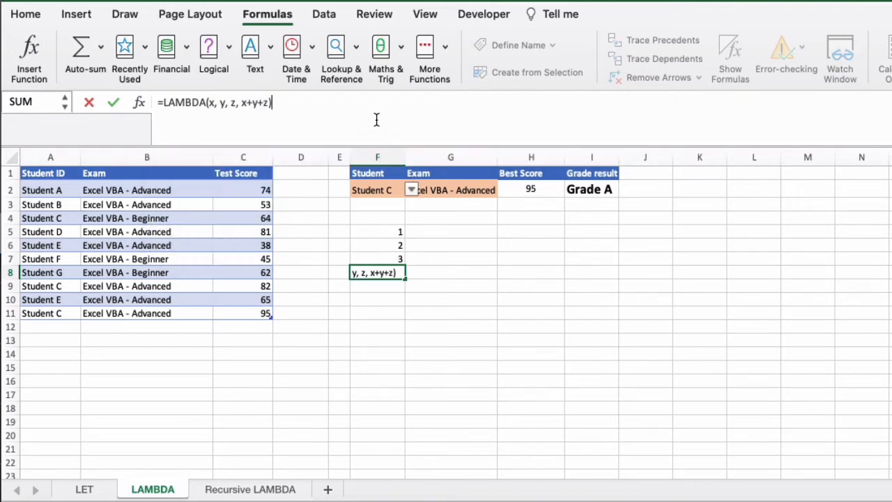
key("Return")
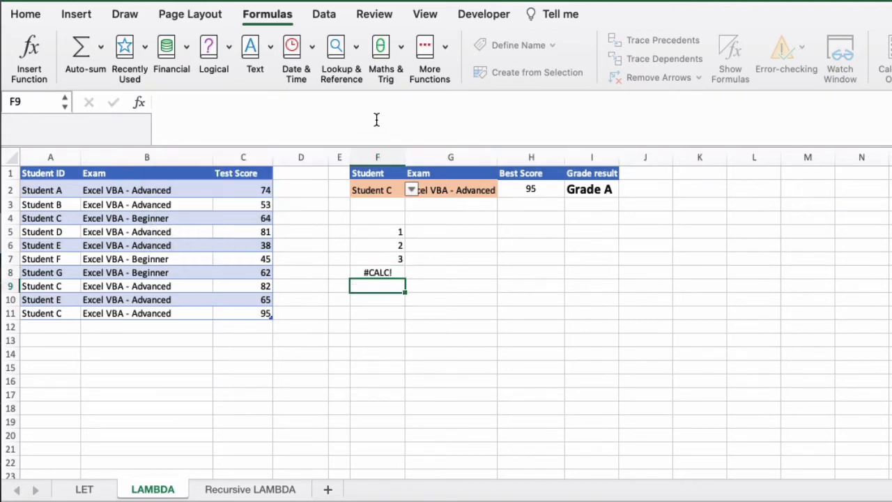
Append the argument list (F5,F6,F7) to the LAMBDA formula in F8 to pass in the three sample values.
key("Up")
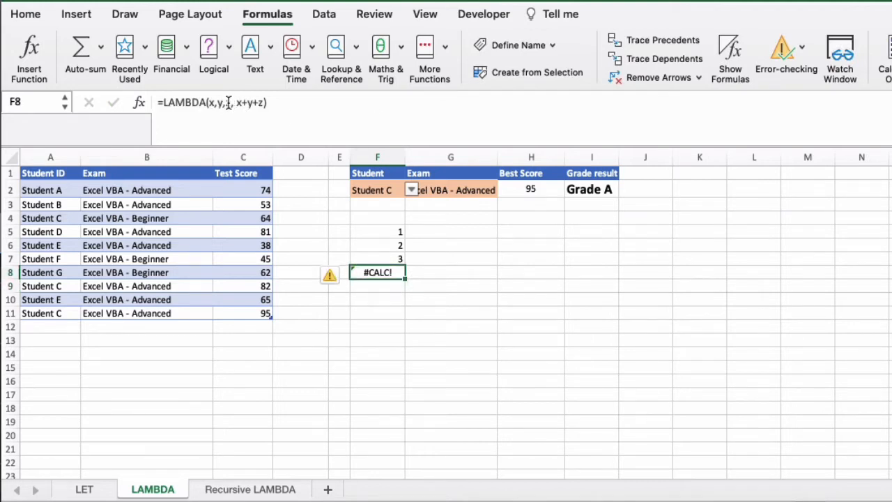
left_click(286, 106)
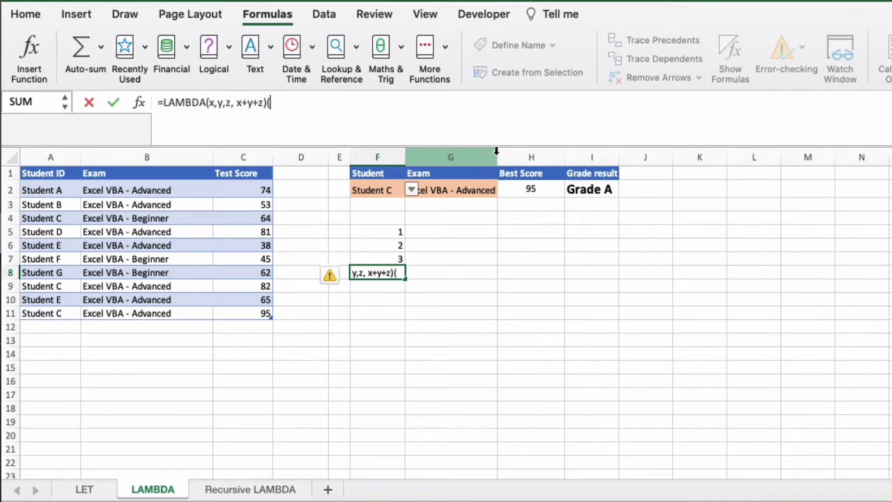
left_click(395, 235)
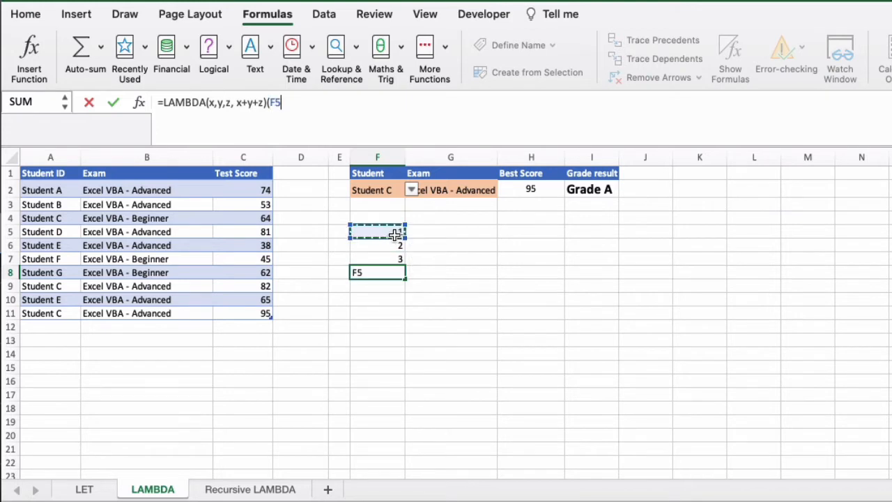
type(",")
left_click(394, 247)
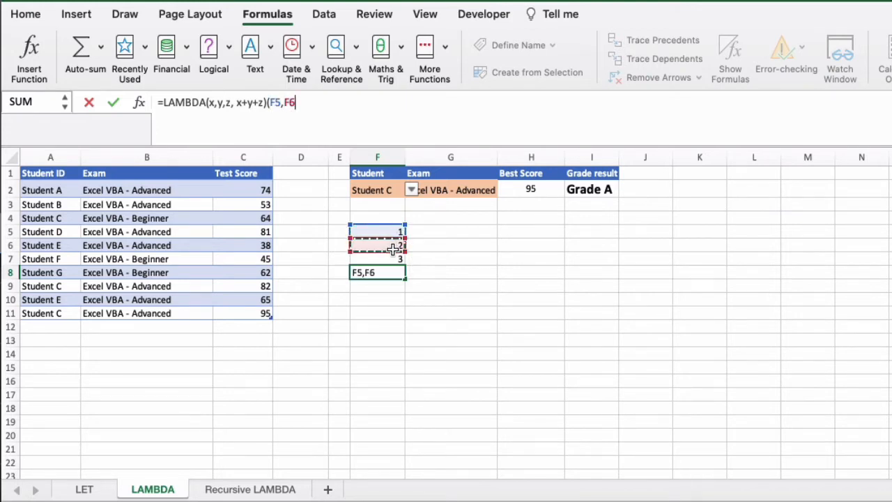
type(",")
left_click(395, 259)
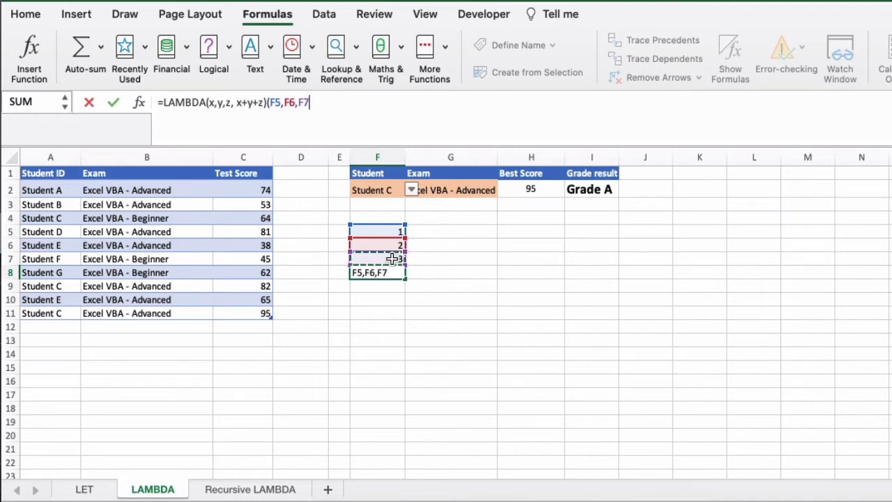
type(")")
left_click_drag(315, 103, 267, 102)
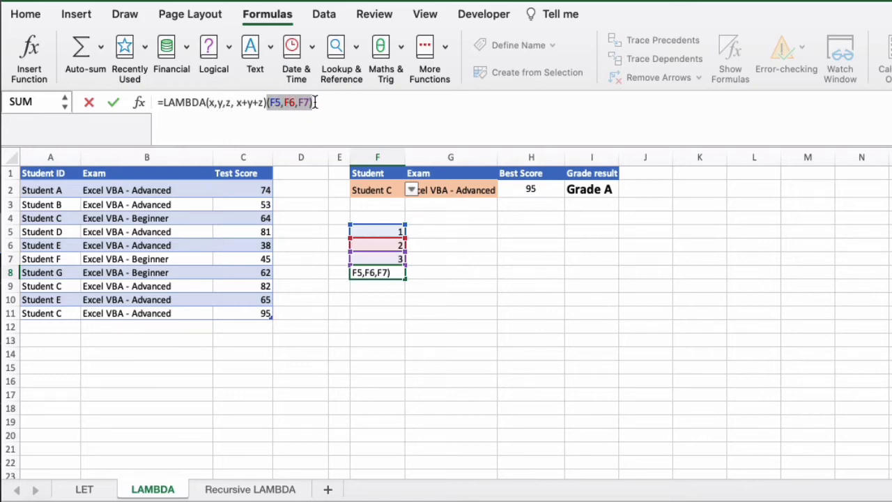
left_click(398, 123)
key("Return")
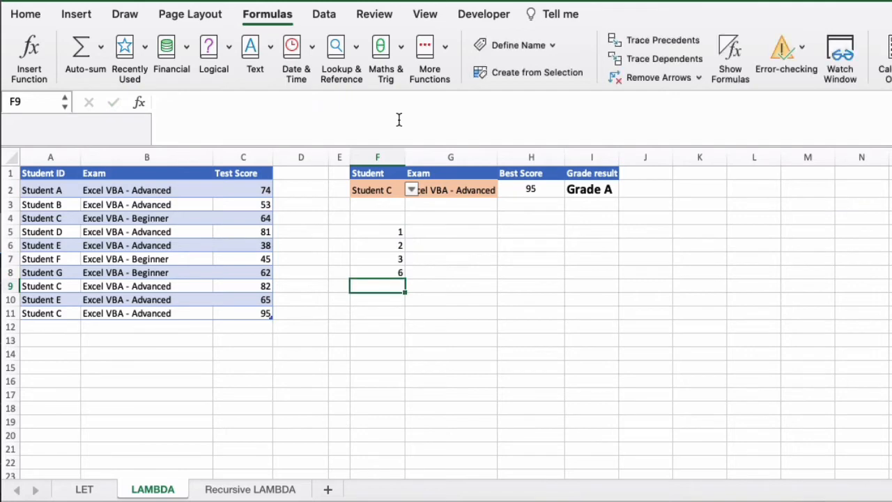
Examine the parameters x,y,z and the calculation x+y+z within the LAMBDA formula in F8.
left_click(399, 272)
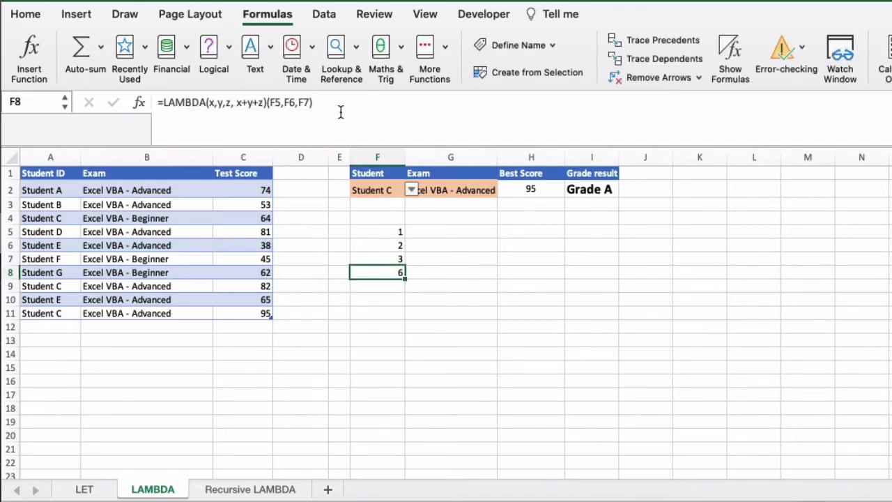
left_click(238, 102)
left_click_drag(238, 103, 207, 102)
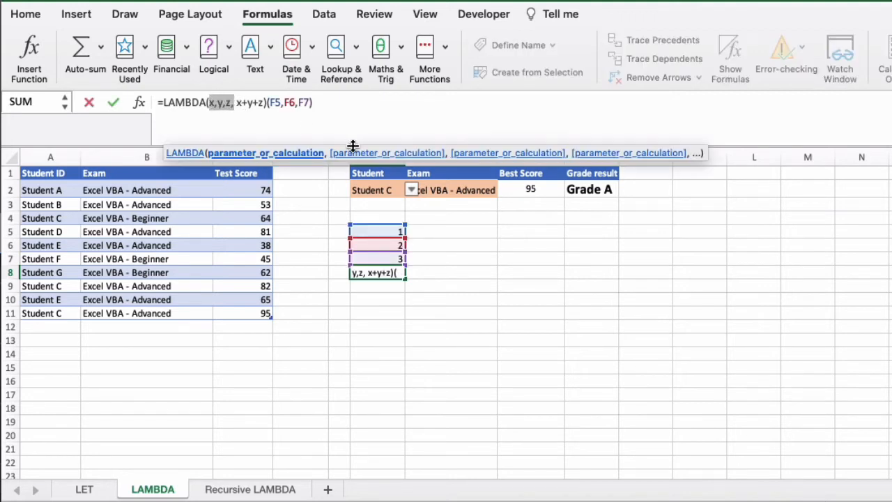
left_click_drag(265, 103, 237, 102)
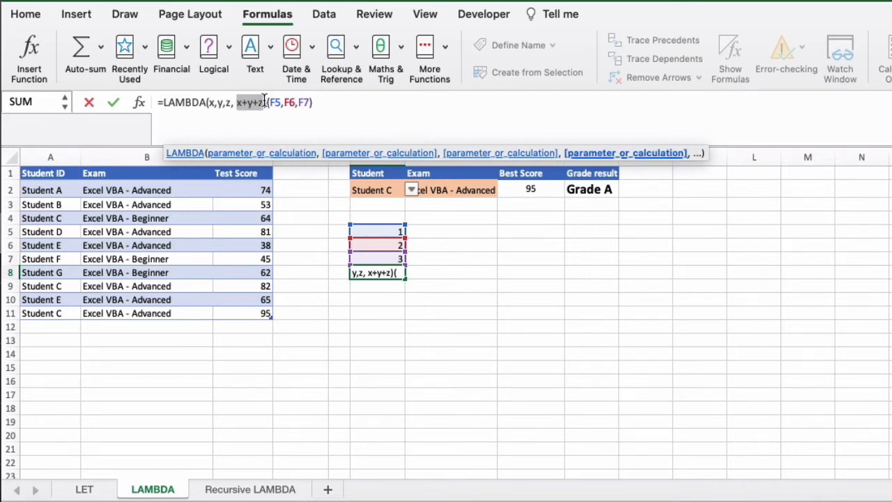
Strip the (F5,F6,F7) arguments from the LAMBDA formula in F8 and clear the contents of cells F5:F8.
left_click(311, 103)
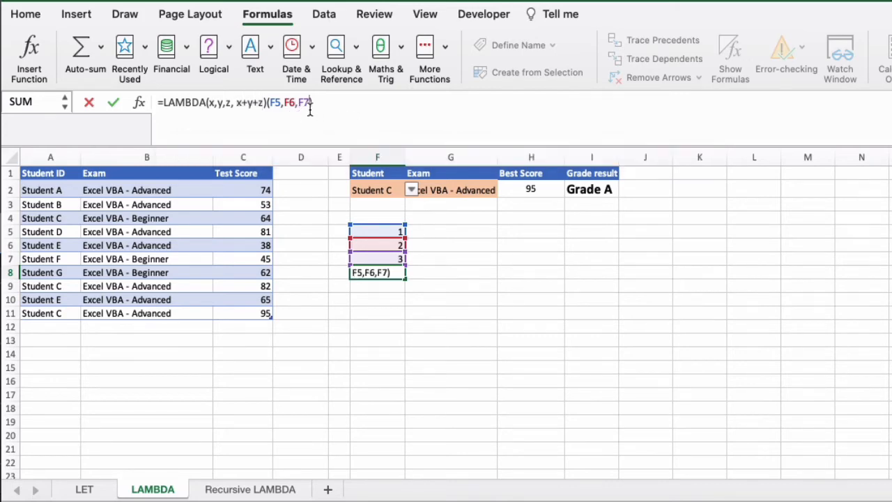
key("shift+Left")
key("shift+Left")
key("shift+Left")
key("shift+Left")
key("shift+Left")
key("shift+Left")
key("shift+Left")
key("shift+Left")
key("shift+Left")
key("shift+Left")
key("BackSpace")
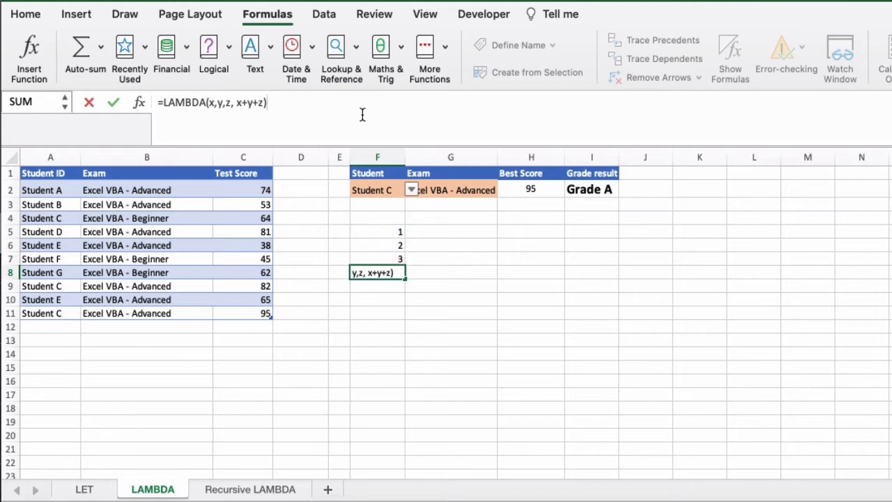
key("Return")
left_click_drag(392, 232, 395, 270)
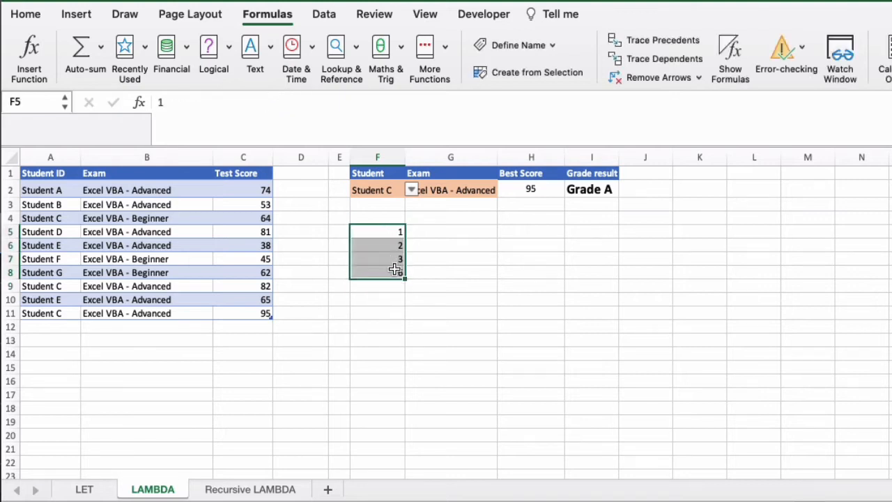
left_click(319, 205)
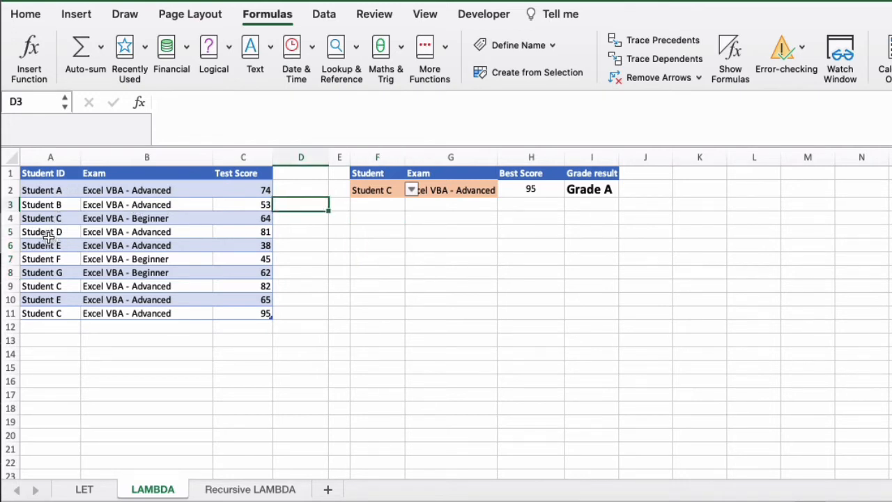
Look over the exam names and test scores in the student results table.
left_click(147, 193)
left_click(160, 203)
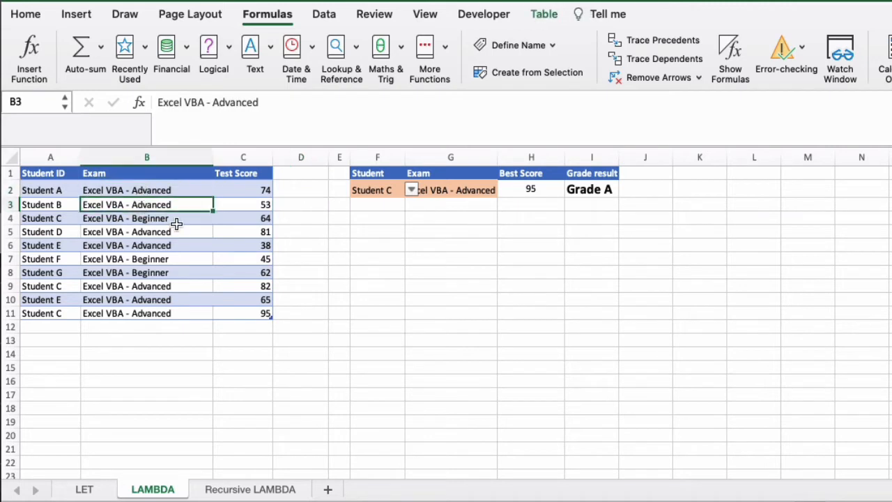
left_click(174, 221)
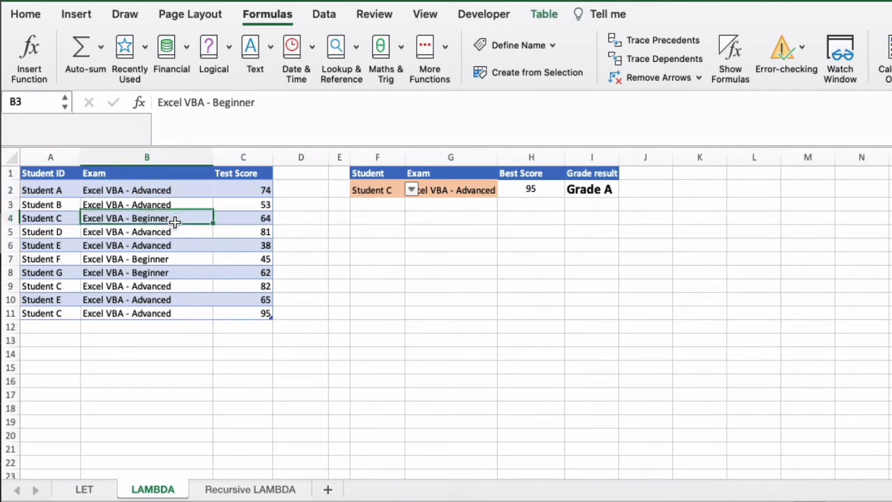
left_click(248, 217)
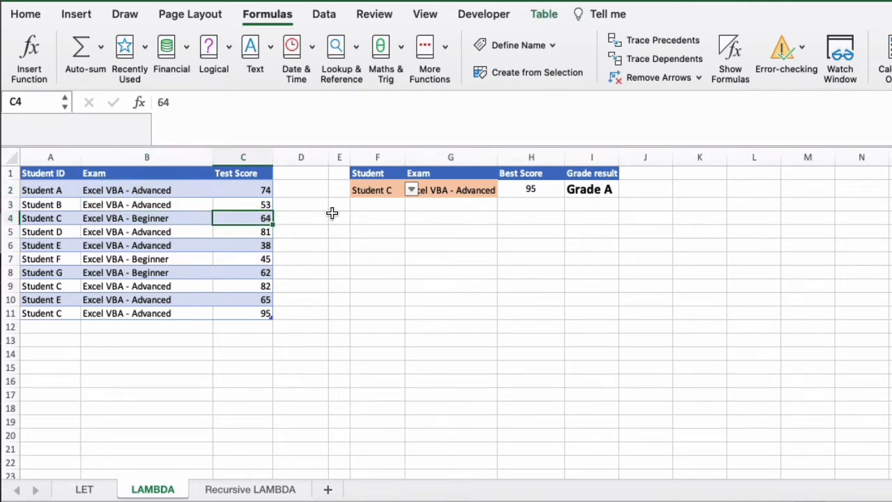
left_click(440, 217)
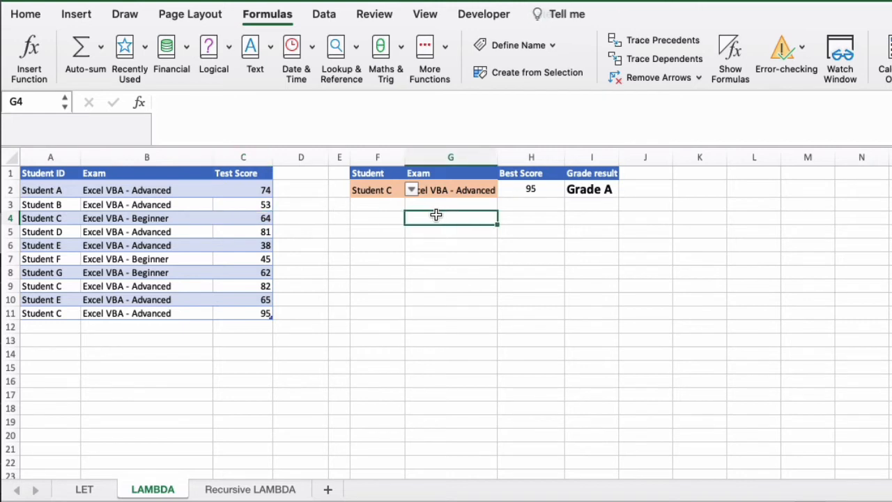
Set the student in lookup cell F2 to Student A.
left_click(380, 192)
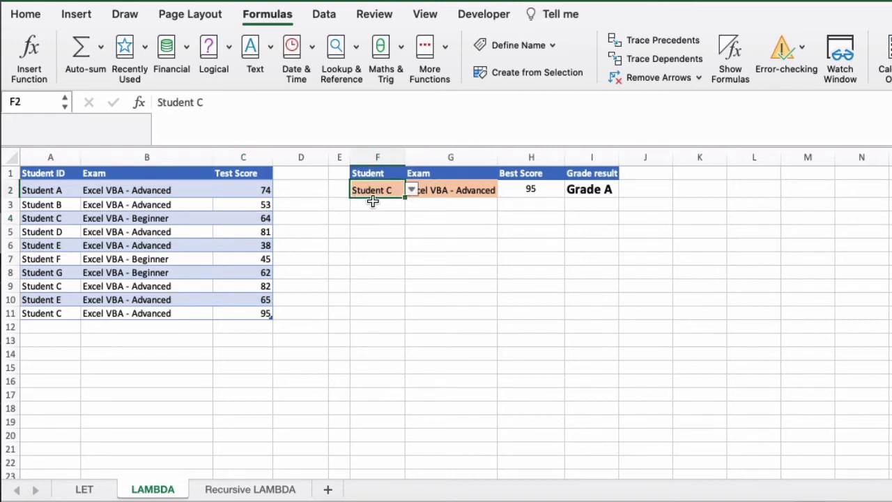
left_click(412, 190)
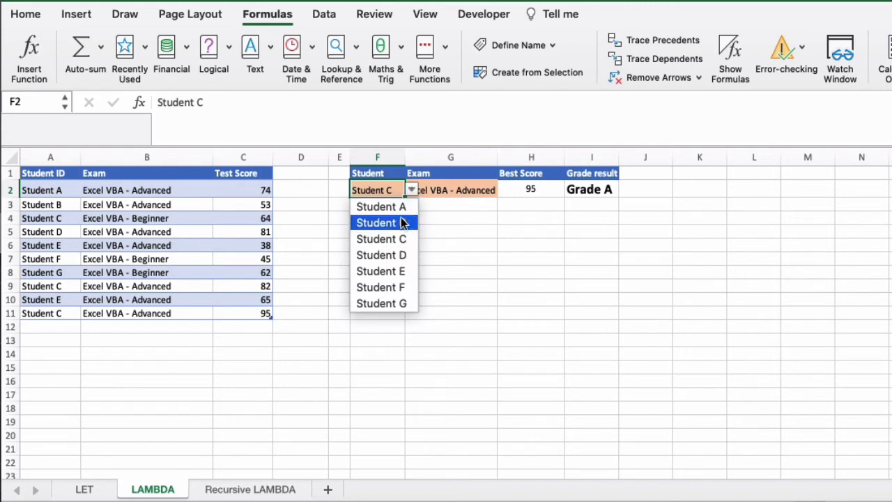
left_click(382, 206)
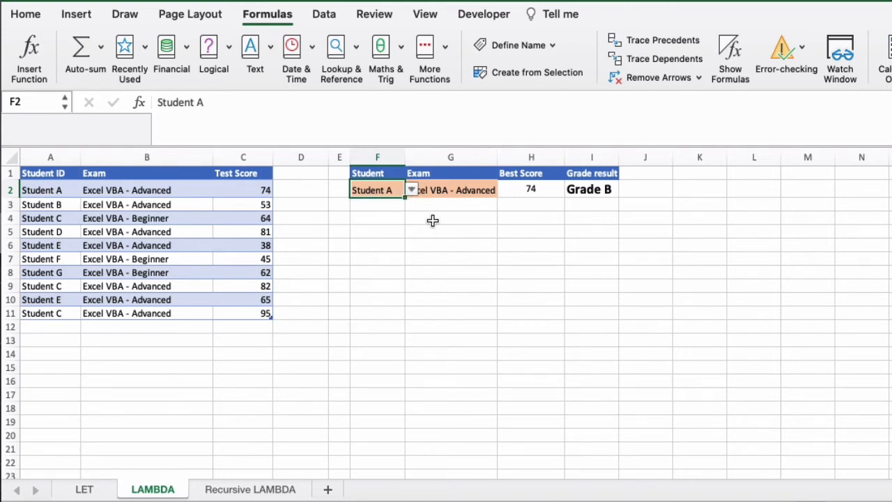
Switch the exam in G2 to Excel VBA - Beginner and back to Excel VBA - Advanced.
left_click(458, 192)
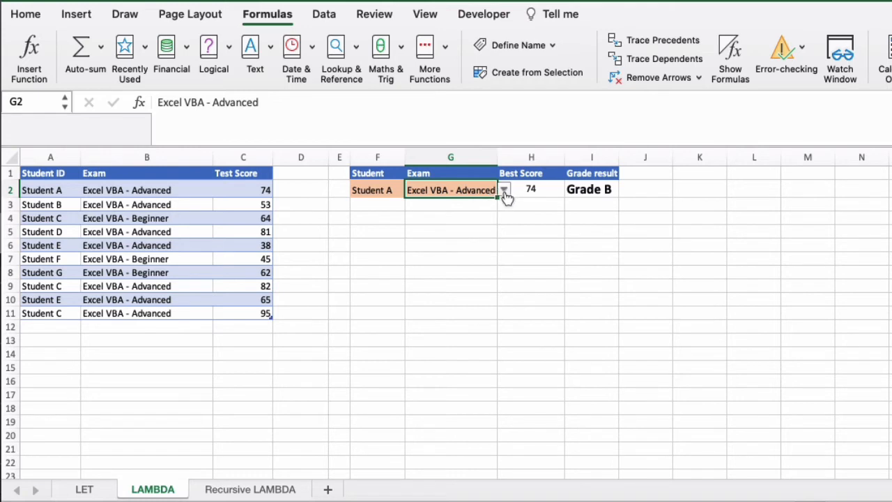
left_click(504, 191)
left_click(497, 208)
left_click(504, 190)
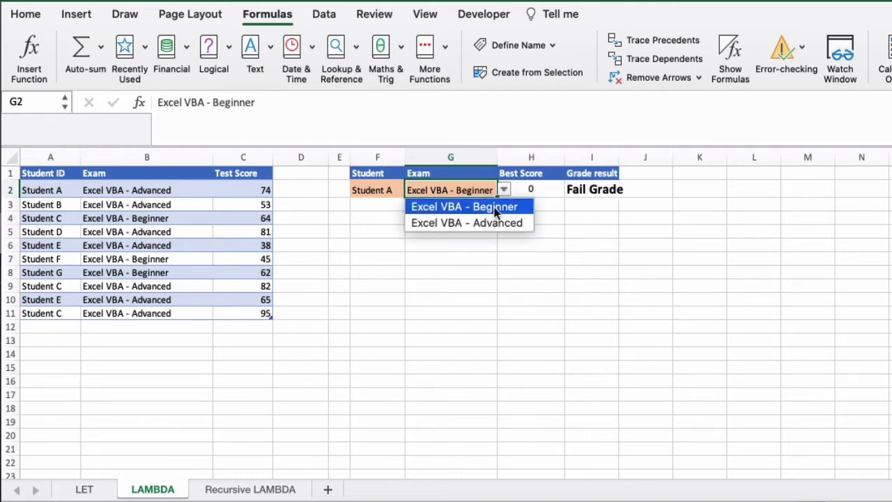
left_click(487, 222)
left_click(462, 204)
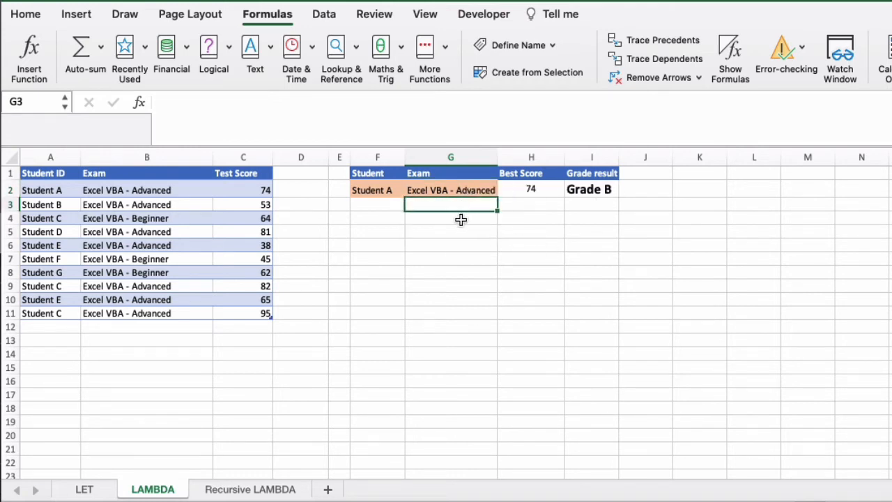
Examine the MAXIFS formula behind the best score in H2 and Student C's rows in the results table.
left_click(524, 188)
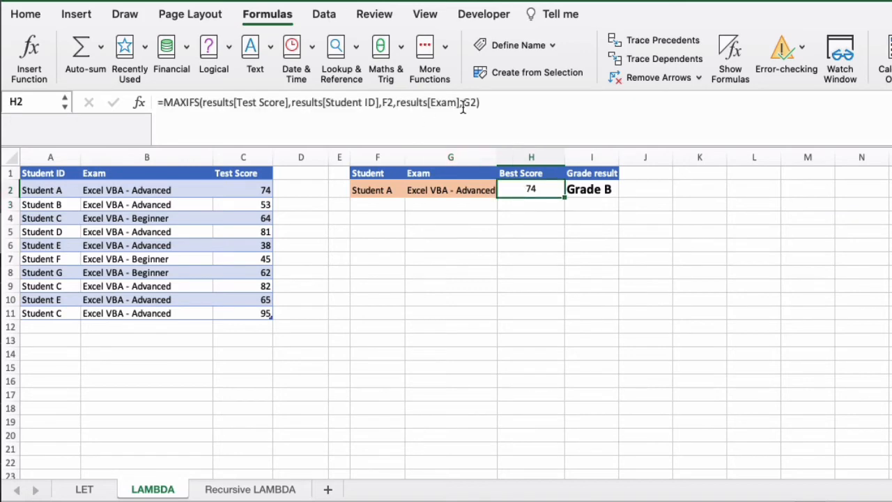
left_click_drag(522, 103, 163, 102)
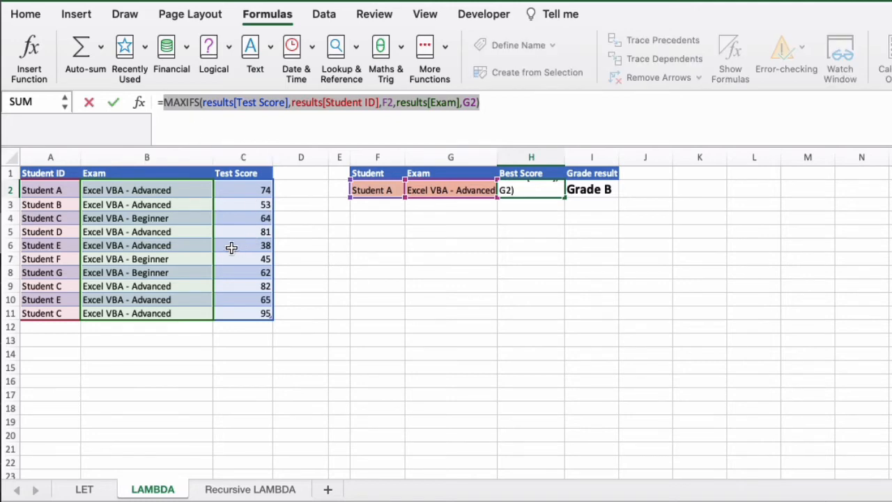
key("Escape")
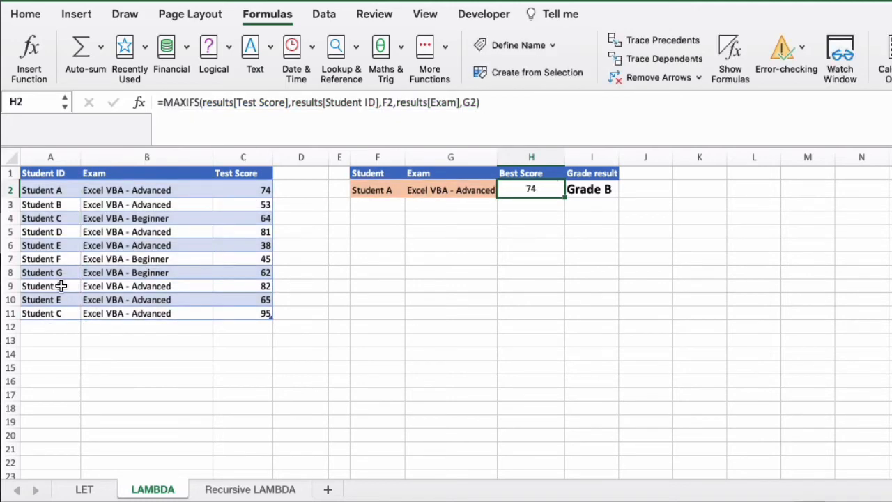
left_click_drag(61, 285, 242, 285)
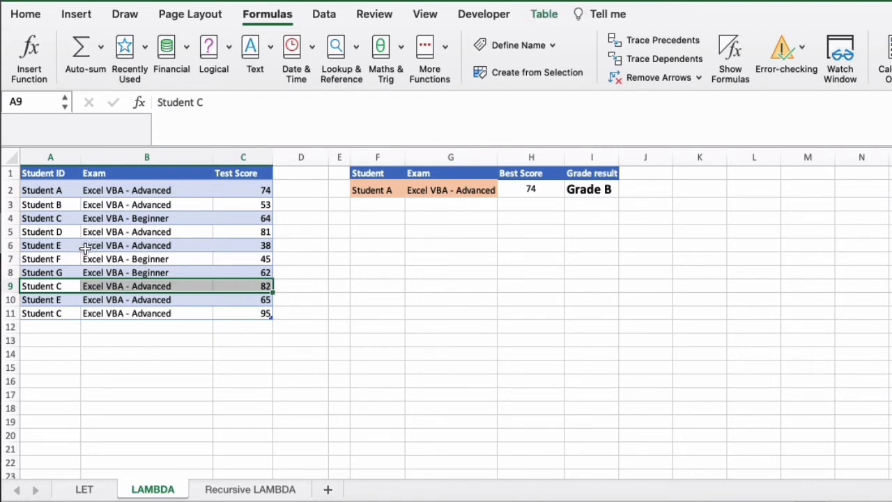
left_click(64, 219)
left_click_drag(66, 284, 253, 285)
left_click_drag(70, 314, 251, 313)
left_click(424, 288)
Set the student in lookup cell F2 to Student C and check the best score in H2.
left_click(391, 190)
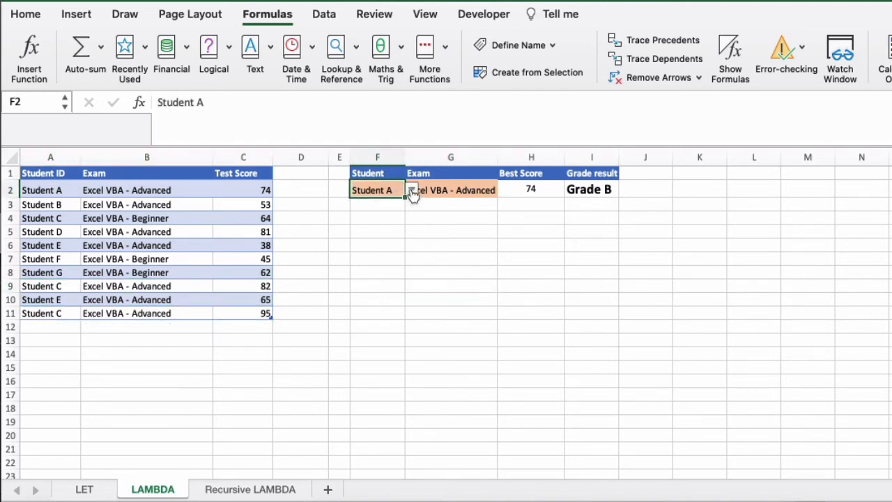
left_click(411, 190)
left_click(408, 235)
left_click(460, 190)
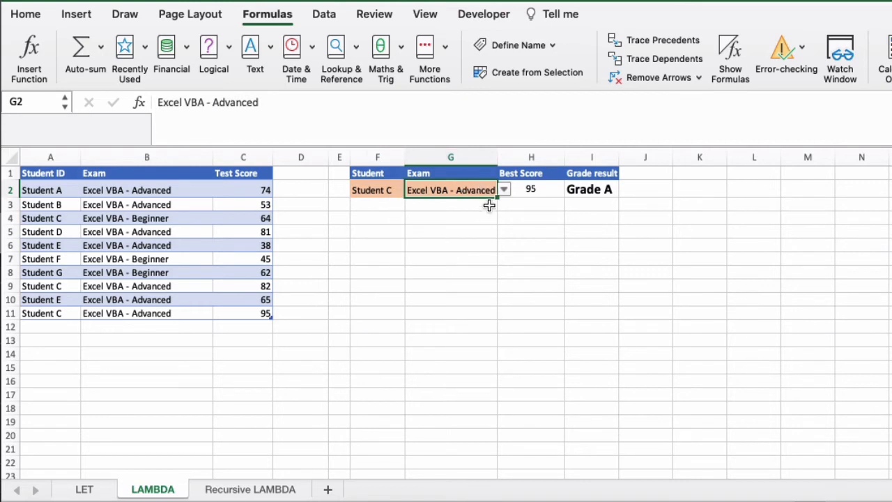
left_click(552, 194)
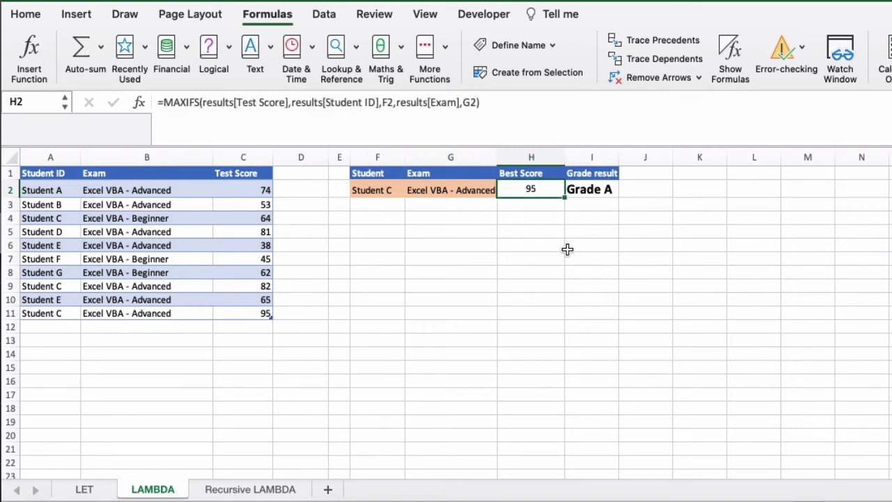
Replace I2 with a LAMBDA formula taking score and pasting in the IFERROR(IFS()) grading, from "Grade A" at score>=80 to "Fail Grade" at score<40.
left_click(590, 189)
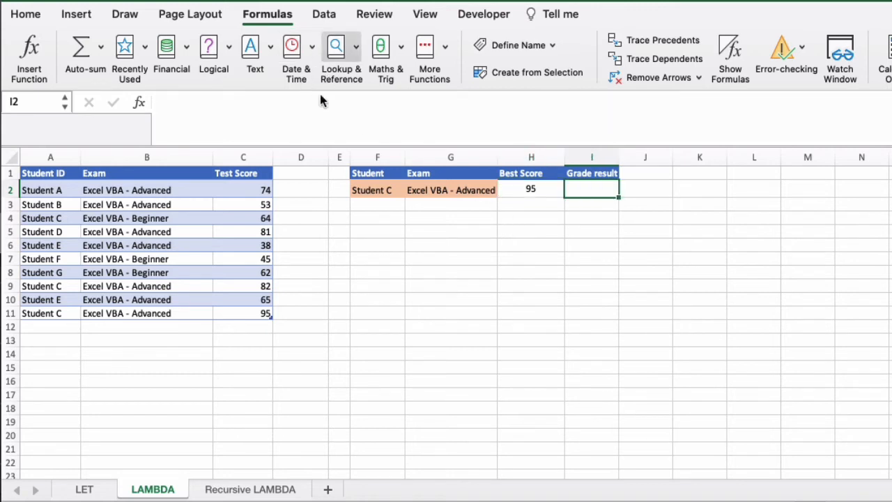
left_click(345, 101)
type("=L")
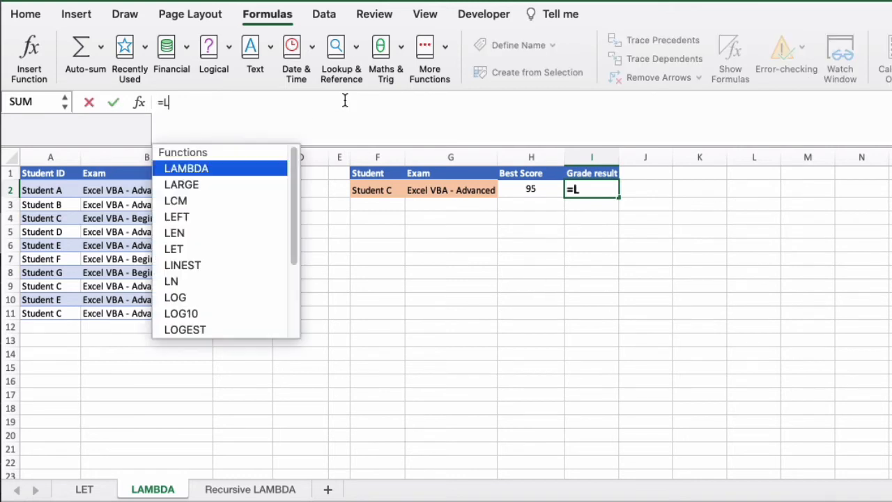
type("AMBDA(")
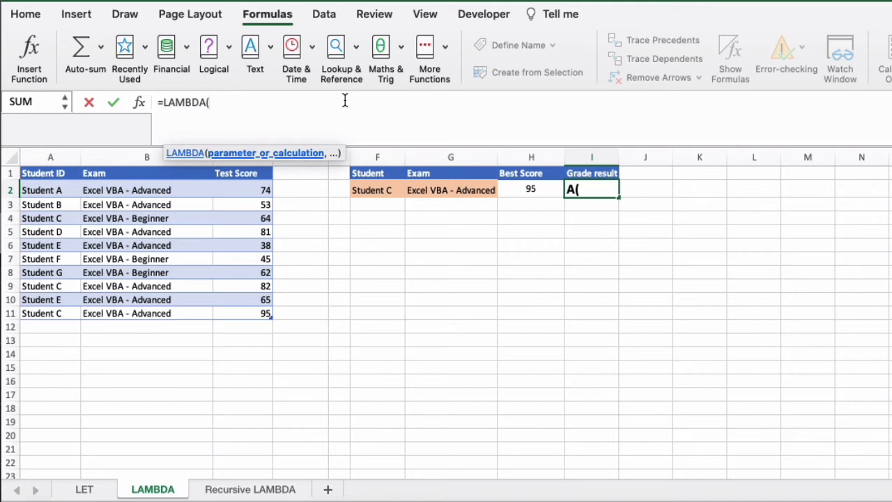
type("score")
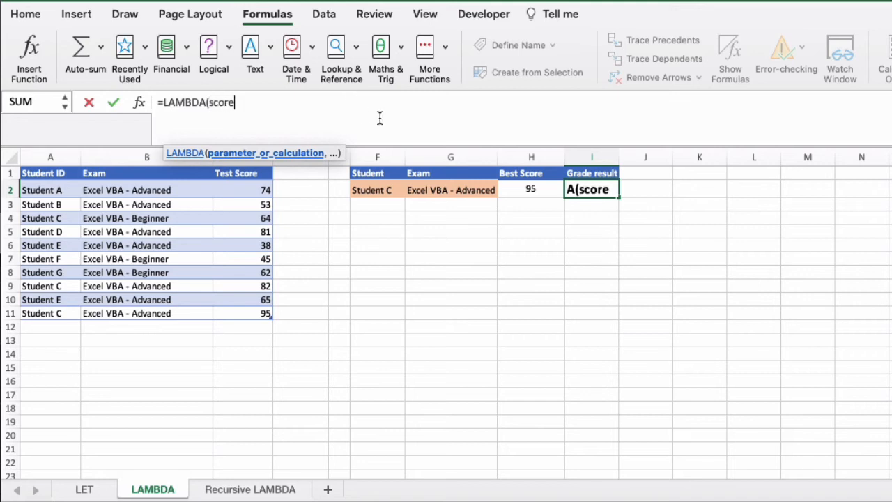
type(",")
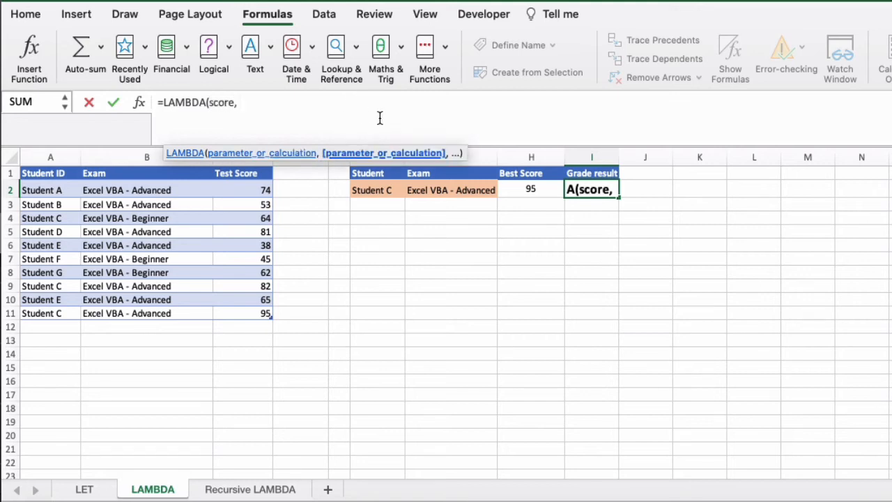
key("super+v")
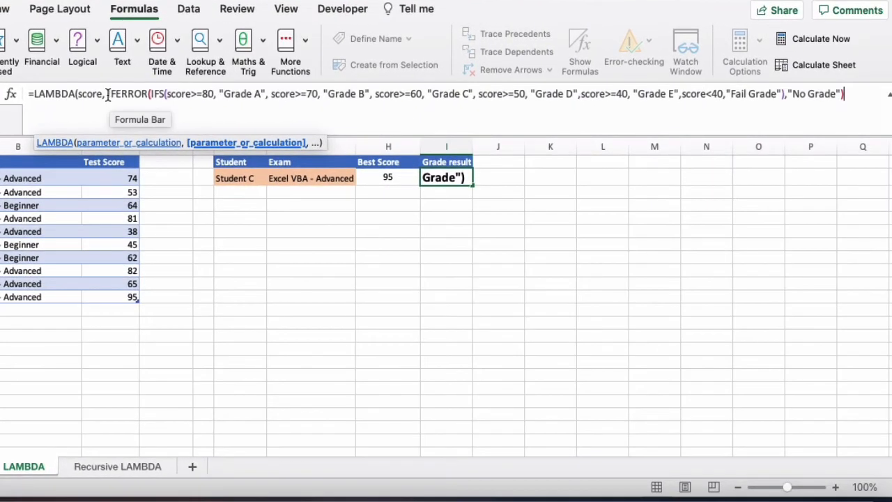
Review the grade thresholds, close the LAMBDA formula in I2 and pass it the best score in H2 as its argument.
left_click_drag(108, 94, 207, 95)
left_click(207, 95)
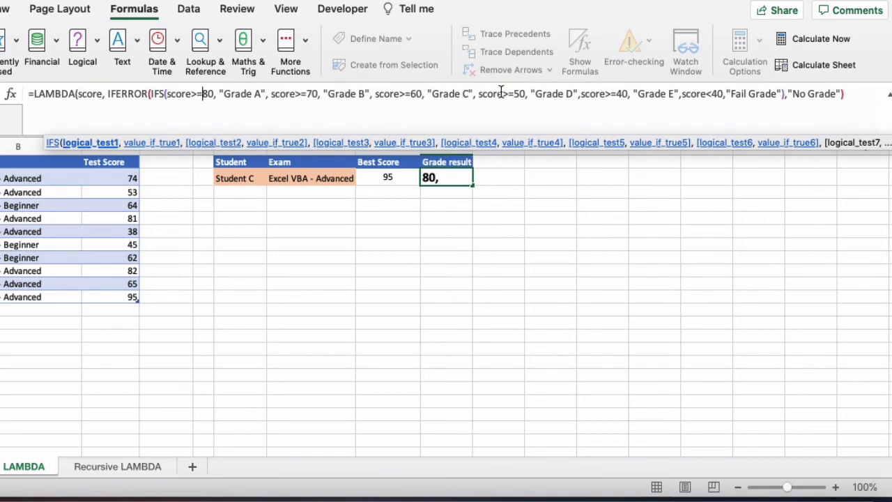
left_click(863, 95)
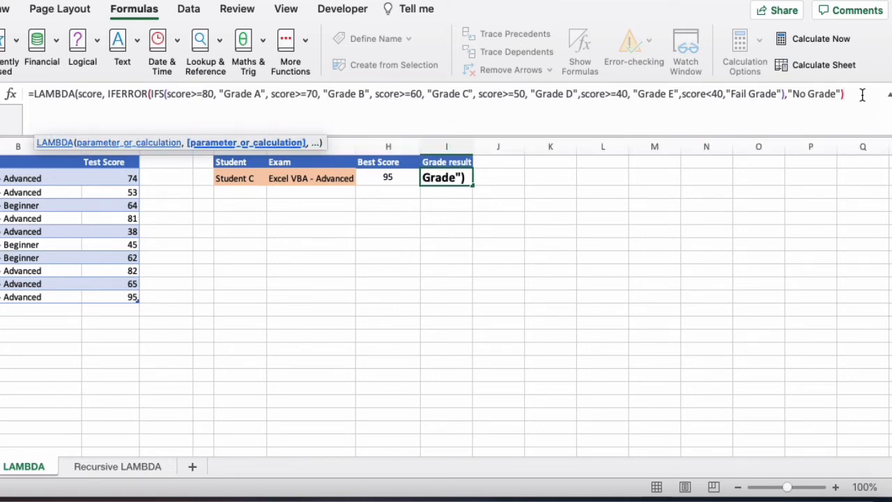
type(")")
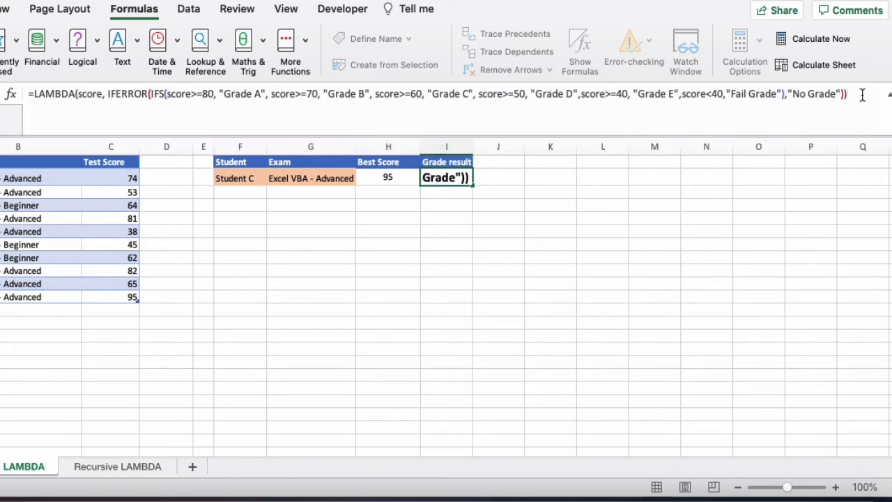
type("(")
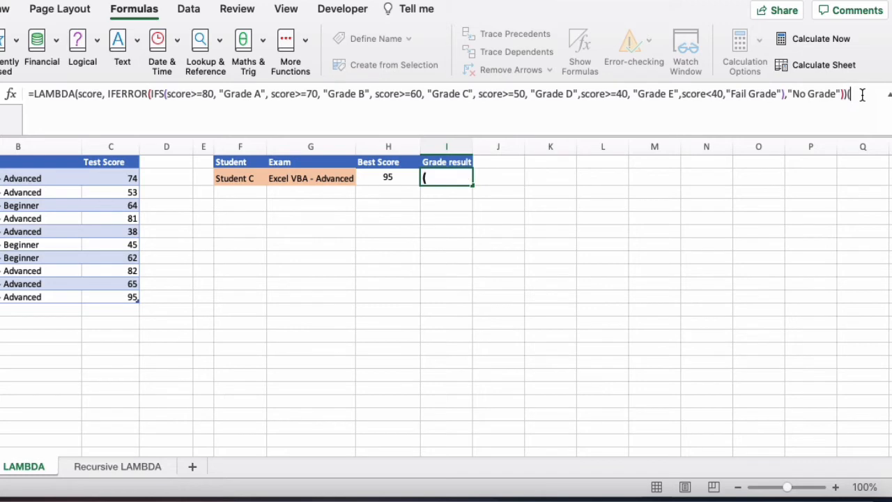
left_click(394, 175)
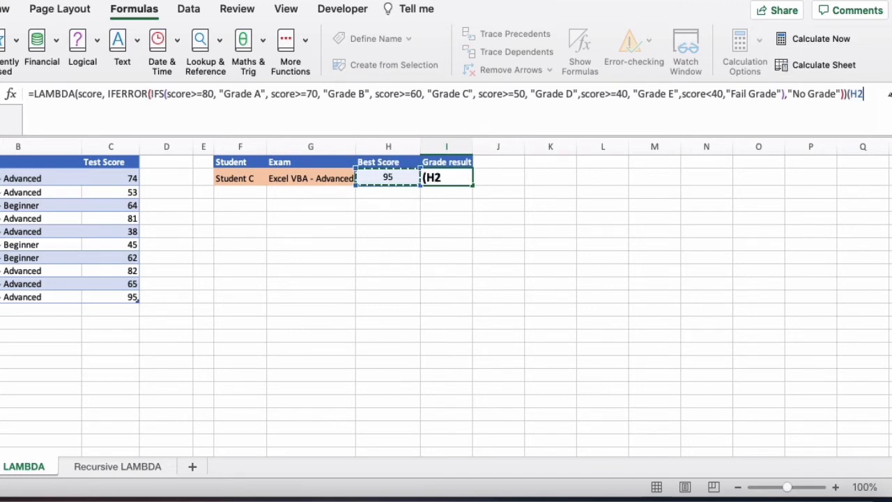
type(")")
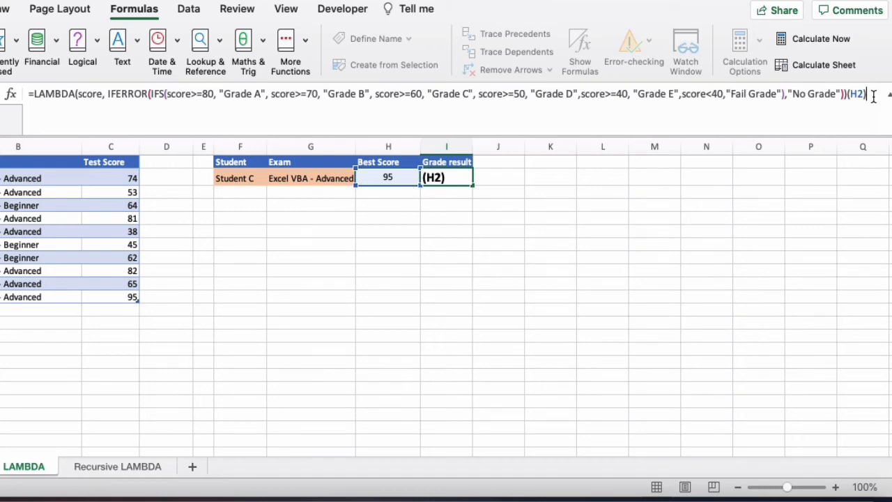
key("Return")
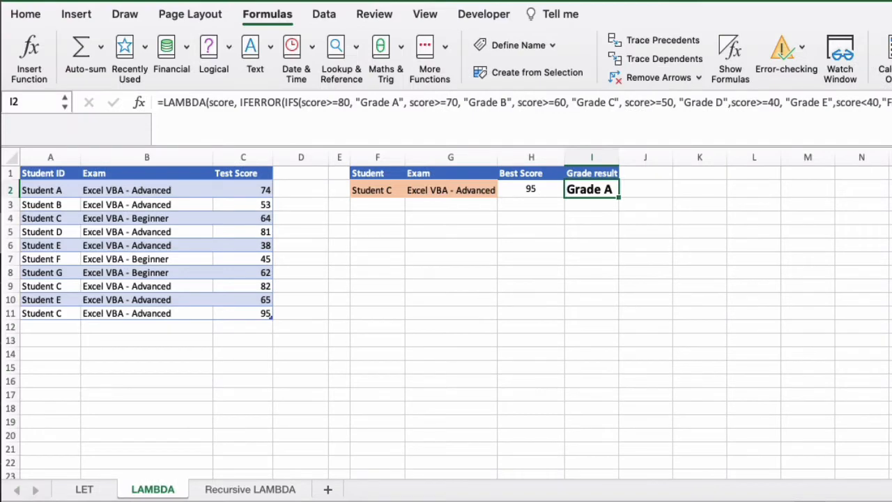
Copy the whole LAMBDA formula from I2 and start a new defined name called examScore.
left_click_drag(891, 102, 64, 93)
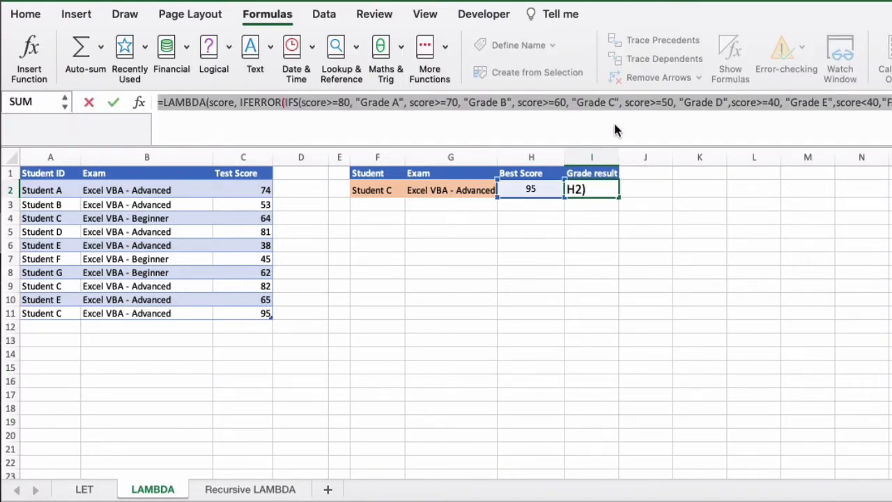
key("Escape")
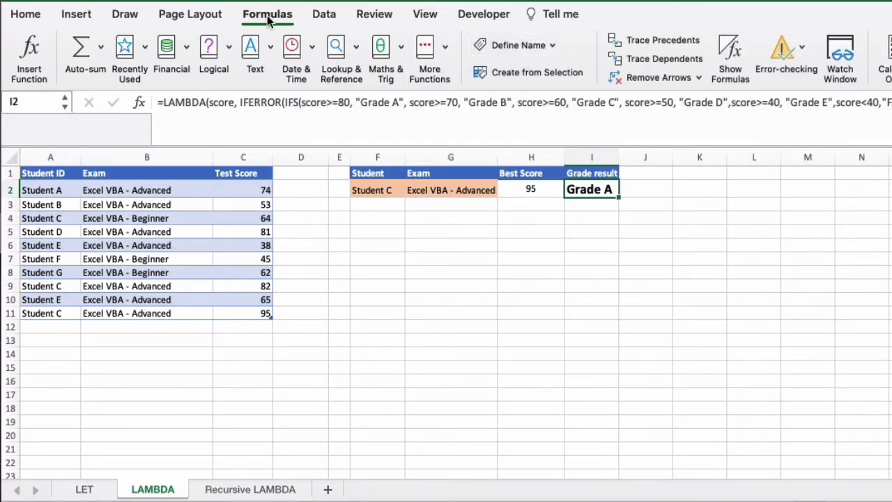
left_click(551, 45)
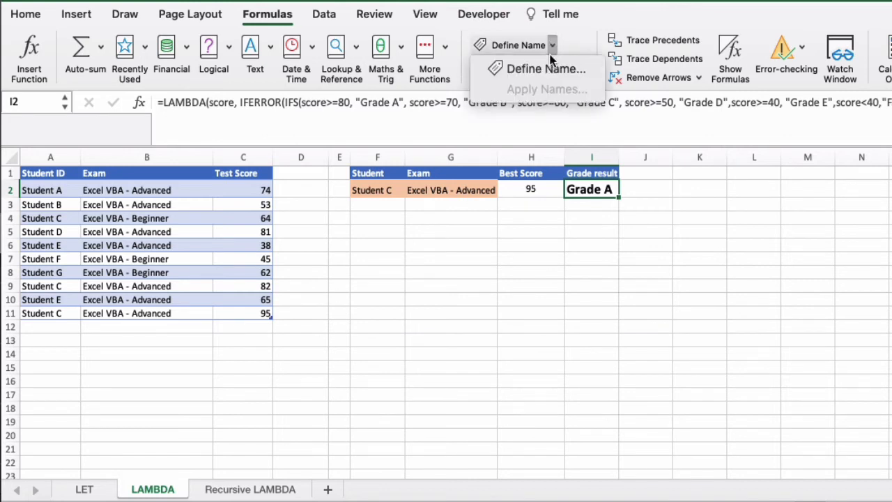
left_click(548, 66)
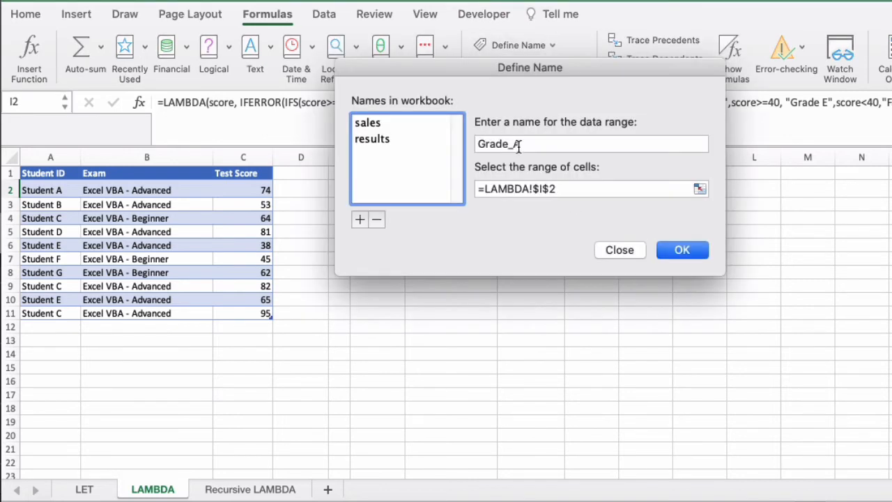
left_click_drag(525, 142, 372, 141)
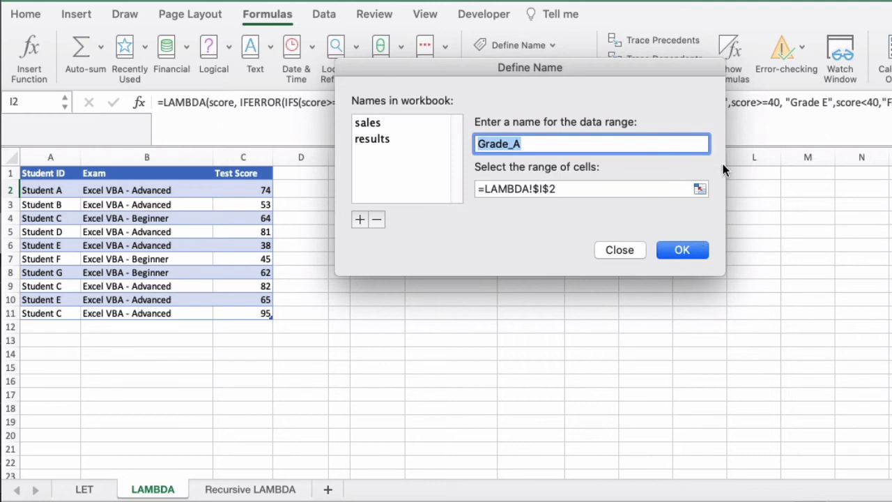
type("examScore")
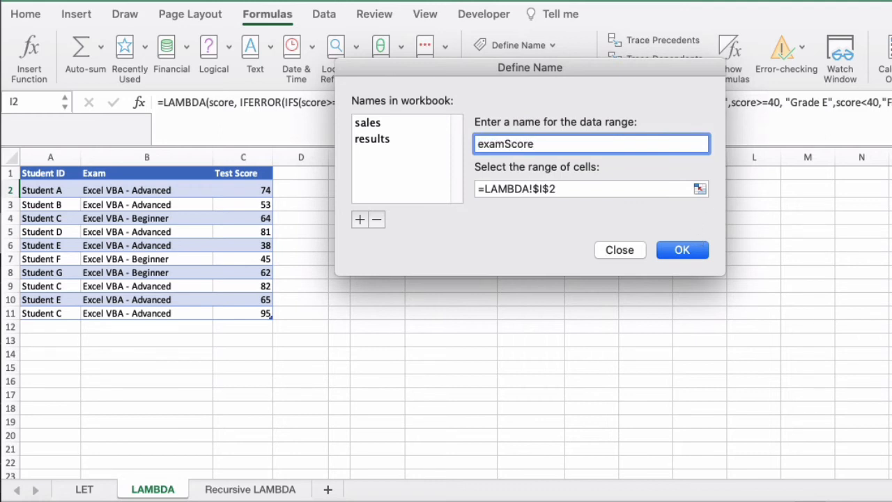
Make examScore refer to the copied LAMBDA formula without its (H2) argument and save the defined name.
left_click_drag(570, 191, 466, 188)
key("super+v")
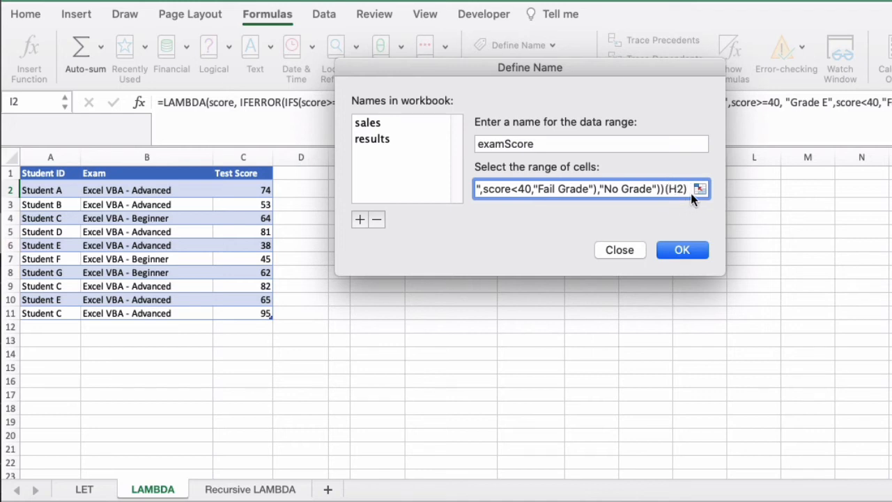
key("BackSpace")
key("BackSpace")
key("BackSpace")
key("BackSpace")
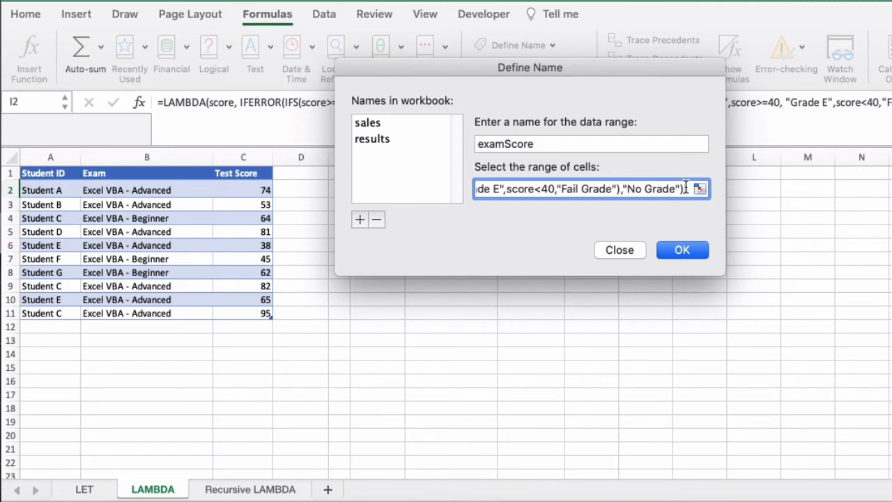
left_click_drag(687, 188, 267, 188)
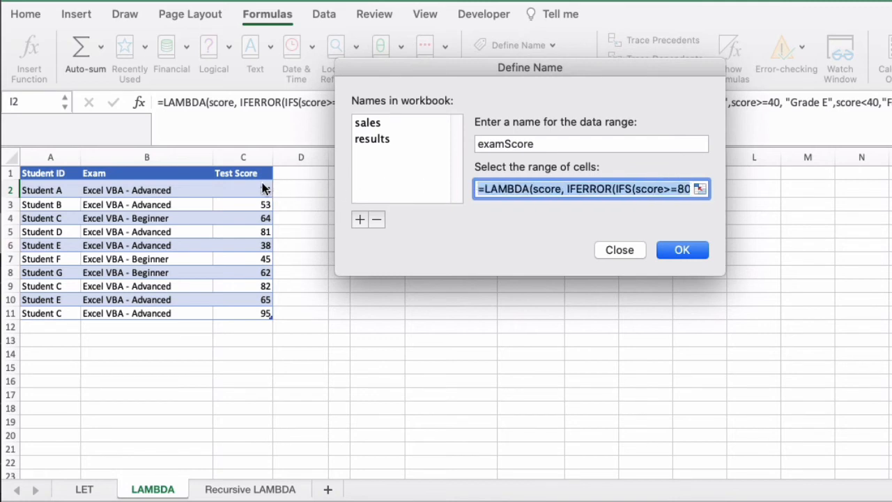
left_click(514, 188)
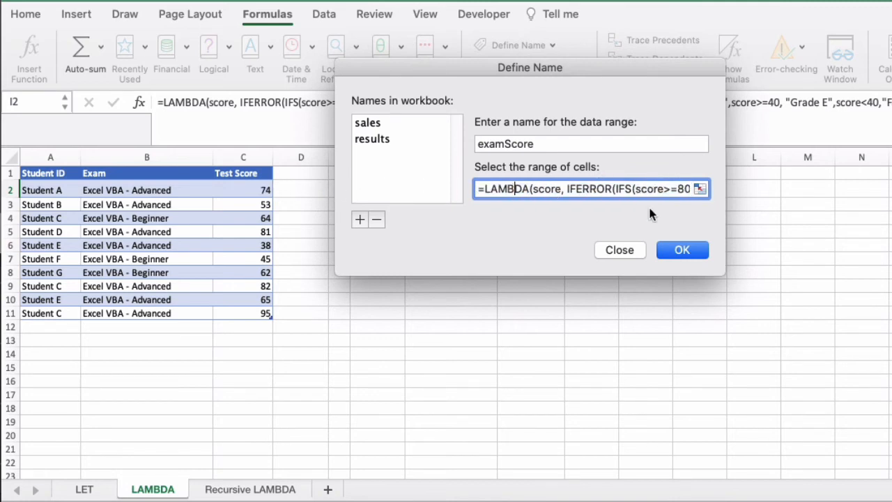
left_click(682, 250)
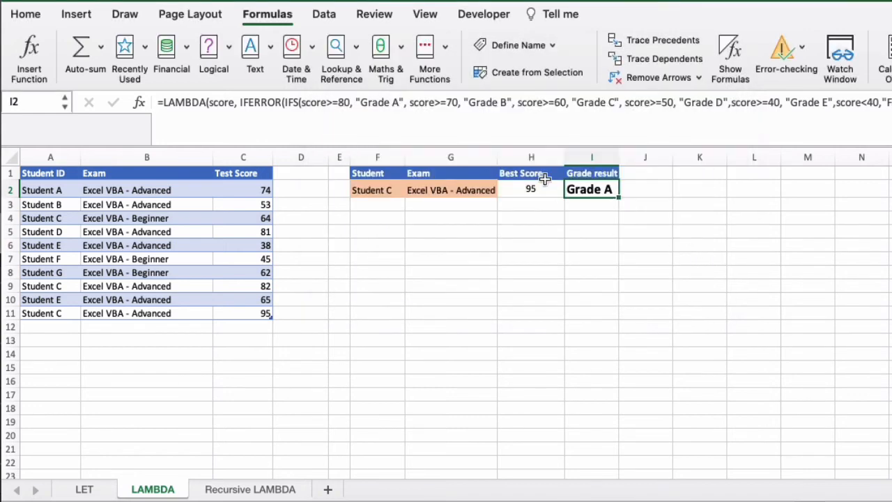
Replace the whole LAMBDA formula in I2 with a call to the named function, =examScore(H2).
left_click_drag(891, 103, 138, 79)
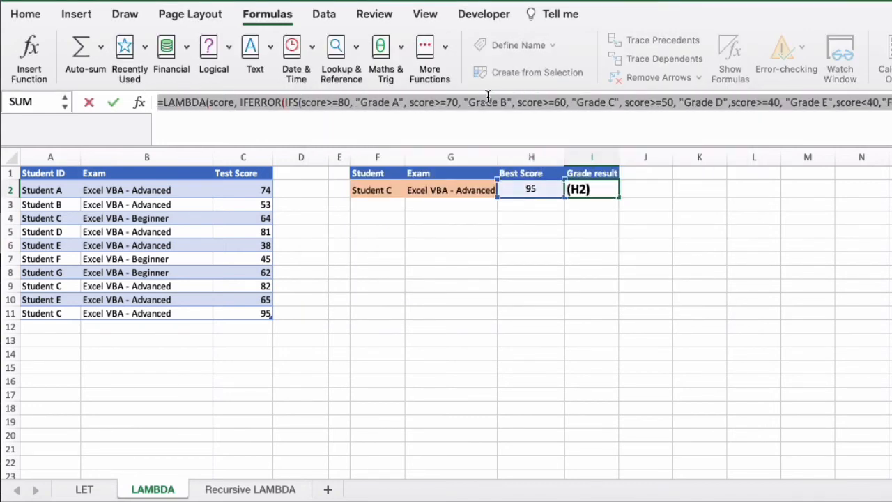
type("=")
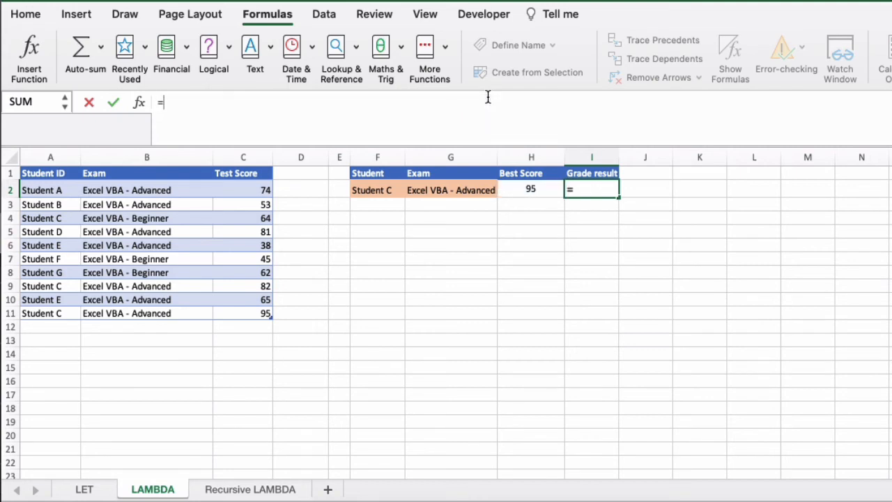
type("exam")
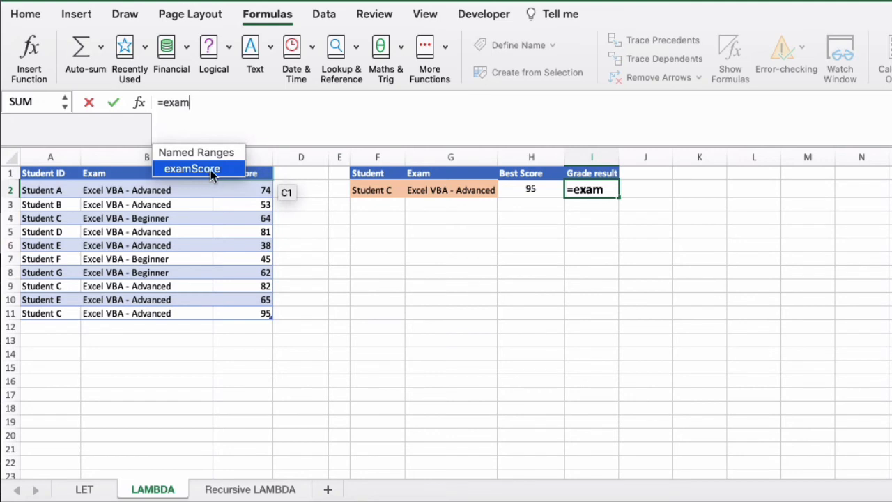
type("Score(")
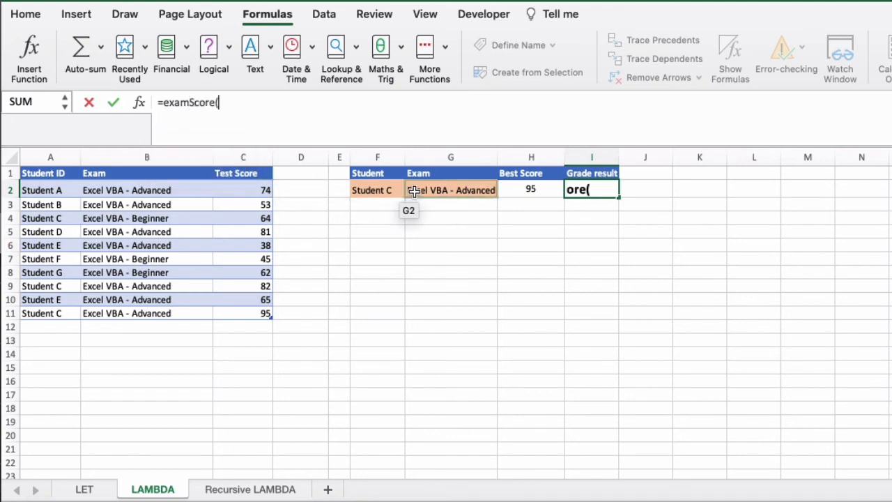
left_click(544, 188)
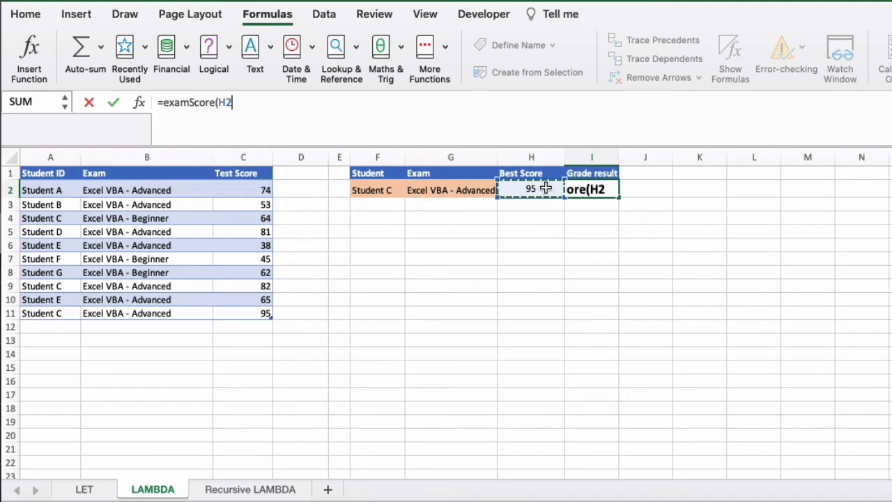
type(")")
key("Return")
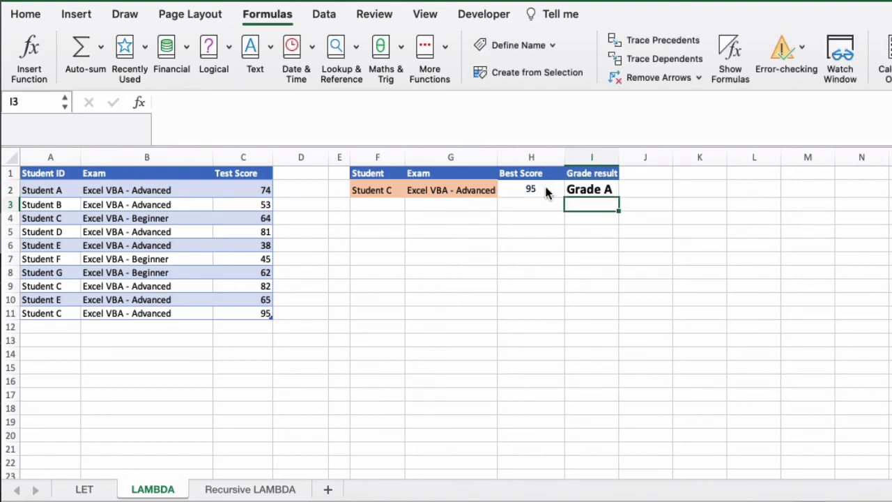
Set the student in F2 to Student A to test the examScore grade.
left_click(380, 190)
left_click(411, 190)
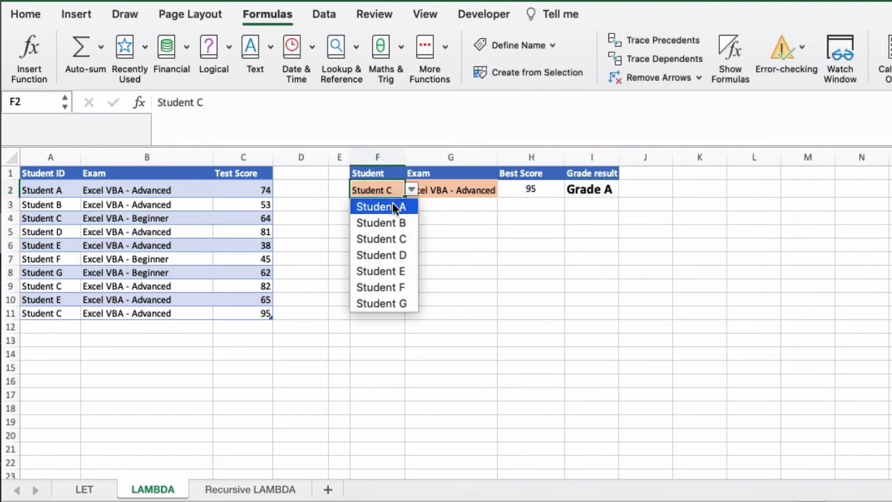
left_click(392, 203)
Test the grade by switching the exam in G2 to Excel VBA - Beginner and back to Excel VBA - Advanced.
left_click(475, 196)
left_click(503, 190)
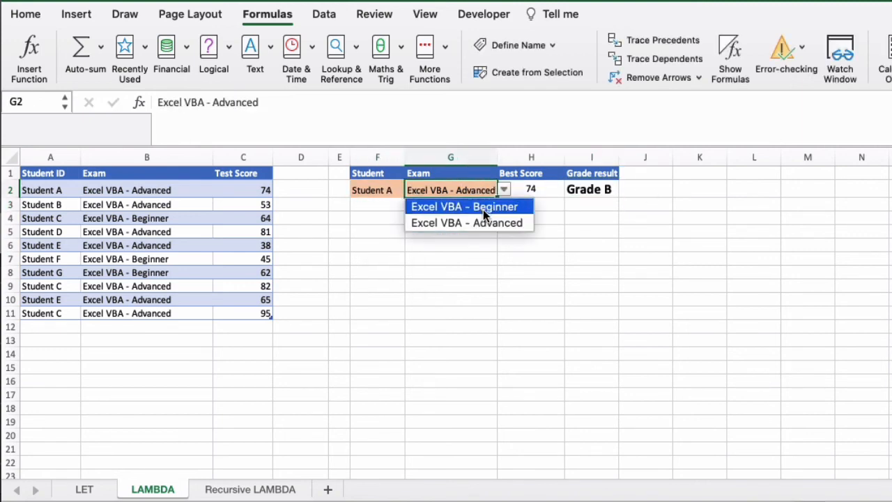
left_click(487, 207)
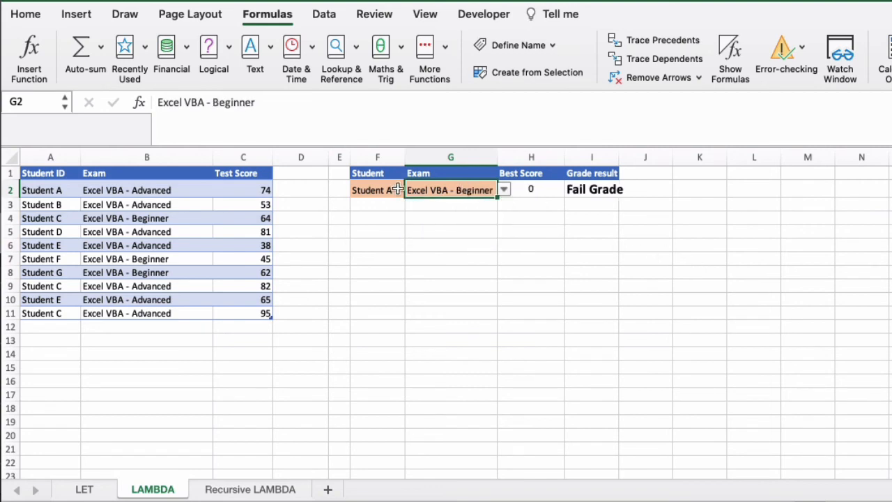
left_click(503, 190)
left_click(479, 219)
left_click(378, 189)
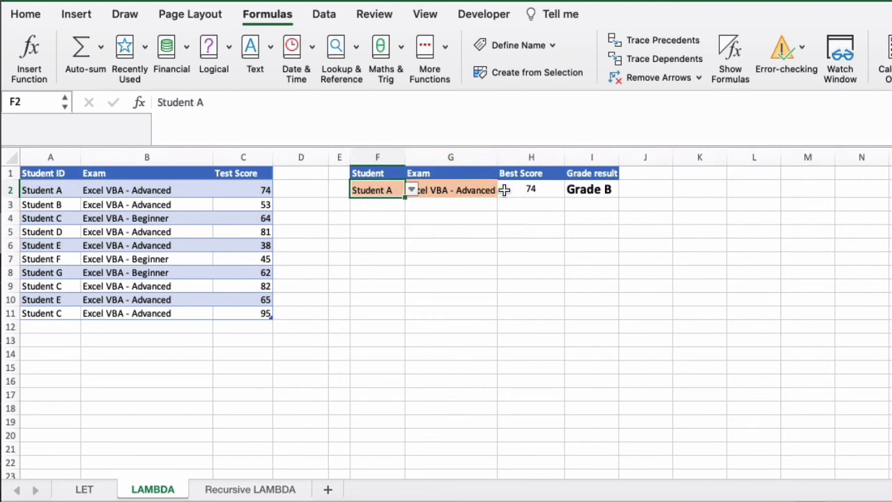
left_click(593, 191)
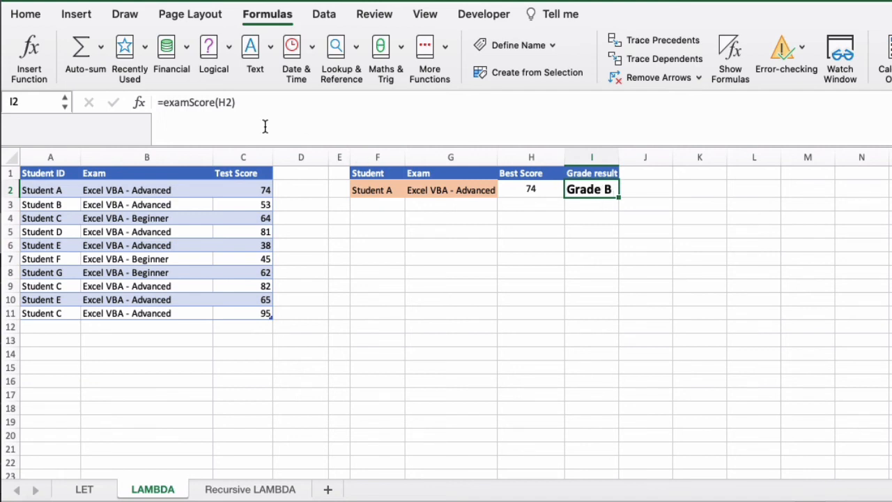
Grade each row of the score table by entering =examScore([@[Test Score]]) in D2, beside the Test Score column.
left_click(296, 190)
left_click(316, 99)
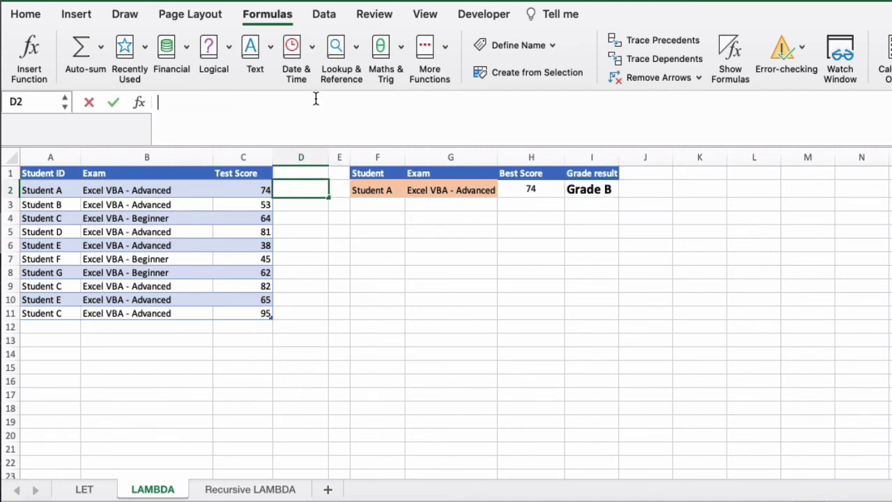
type("=examScore(")
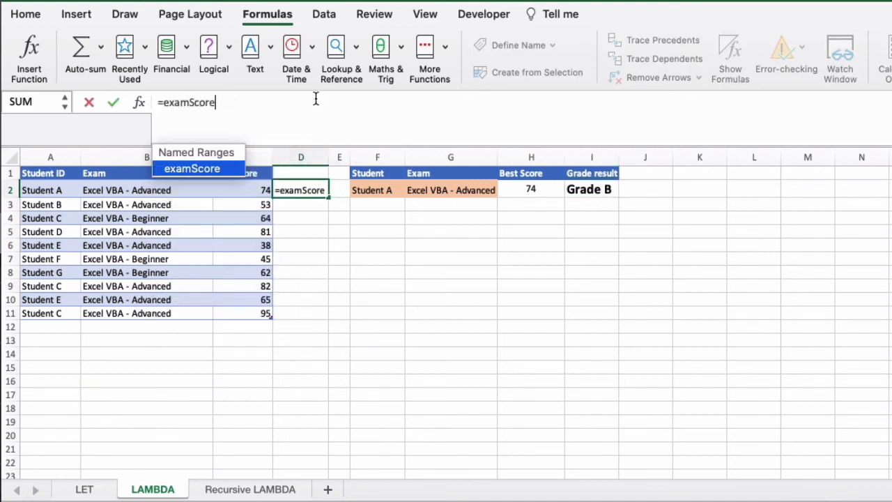
left_click(248, 193)
type(")")
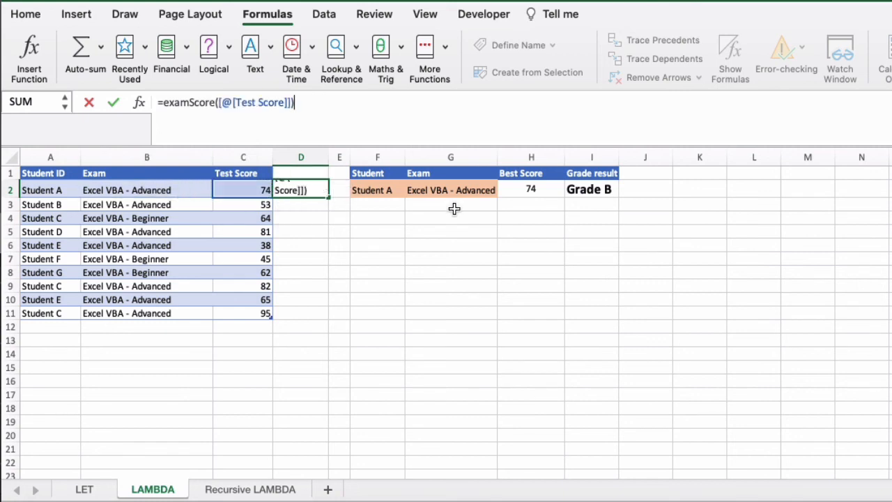
key("Return")
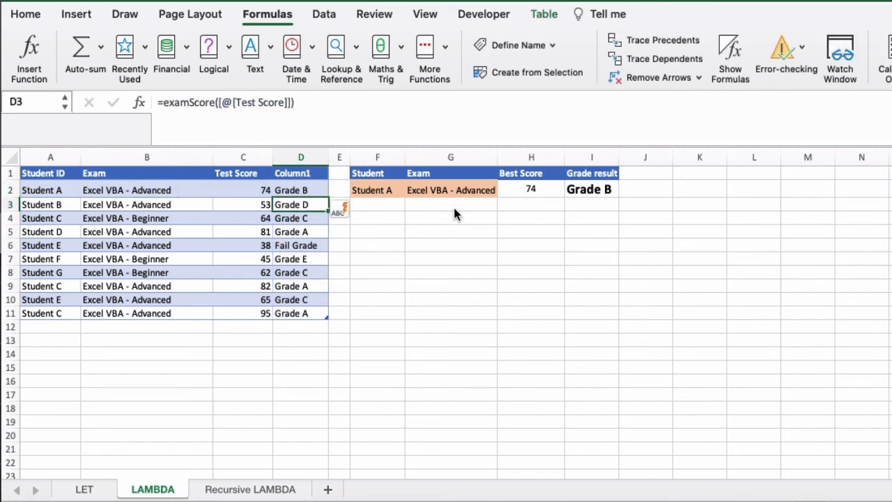
Rename the header of the new grade column in D1 as Result.
left_click(300, 174)
type("Result")
key("Return")
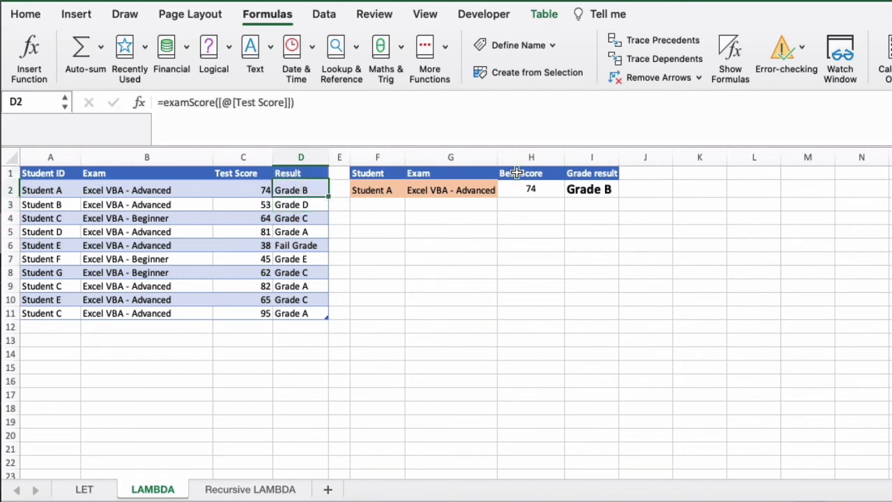
Examine the examScore formulas in the Result column and in the Grade result cell I2.
left_click(302, 218)
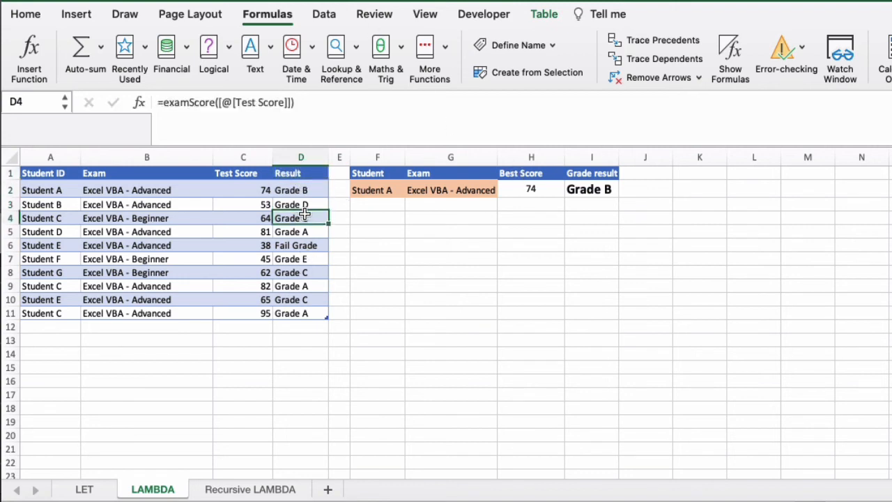
left_click(301, 204)
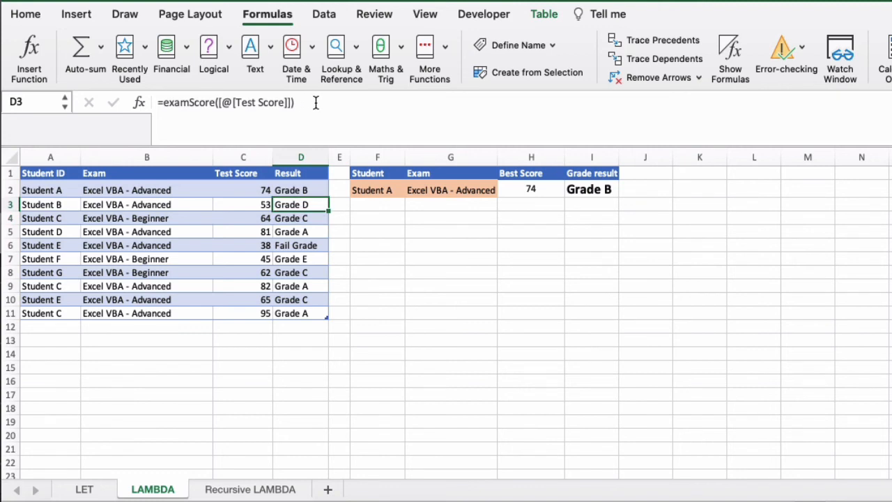
left_click_drag(314, 103, 157, 103)
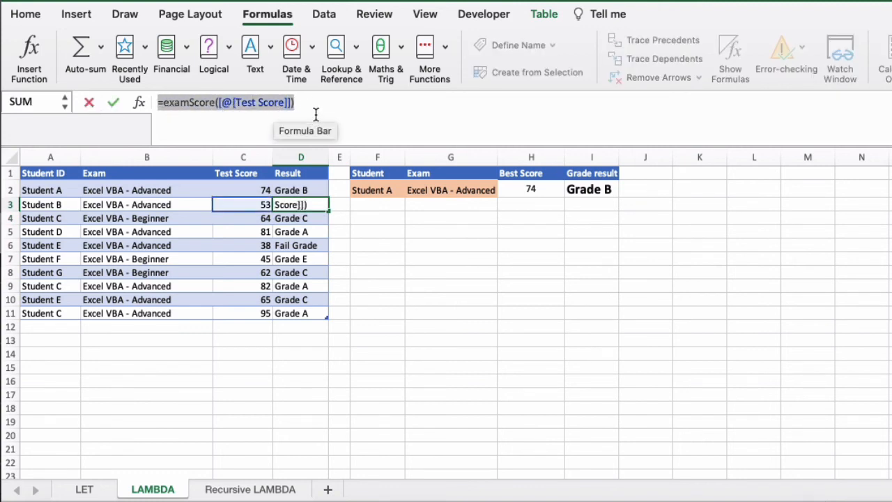
key("Escape")
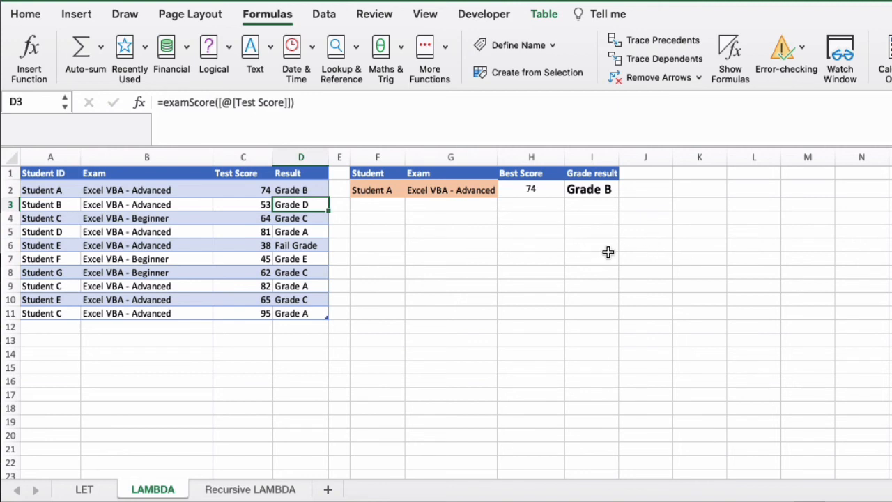
left_click(601, 190)
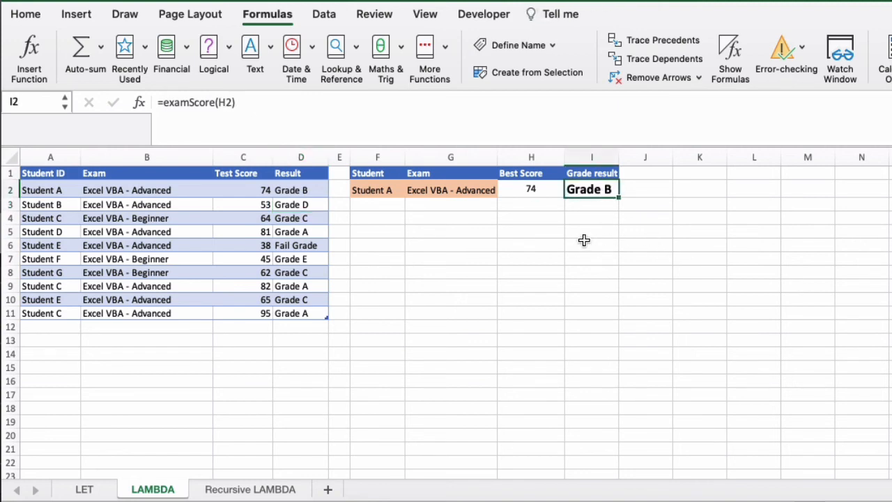